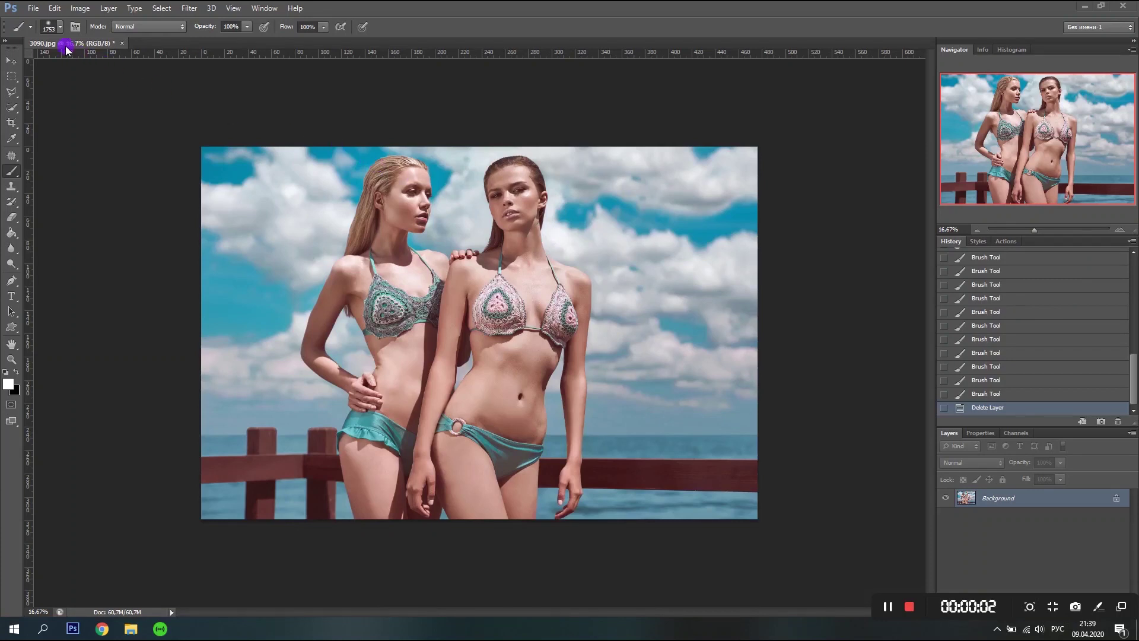
- Place bokeh overlay (62) over the beach photo at full size
{"action": "left_click", "coordinate": [33, 9]}
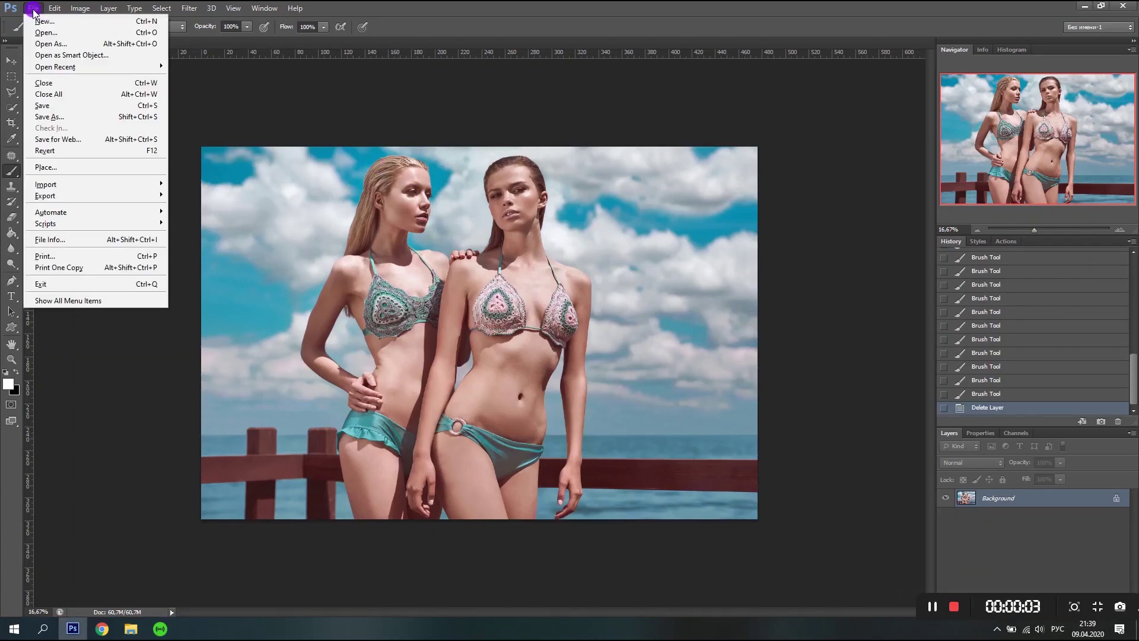
{"action": "left_click", "coordinate": [104, 169]}
{"action": "left_click_drag", "start_coordinate": [745, 178], "coordinate": [745, 368]}
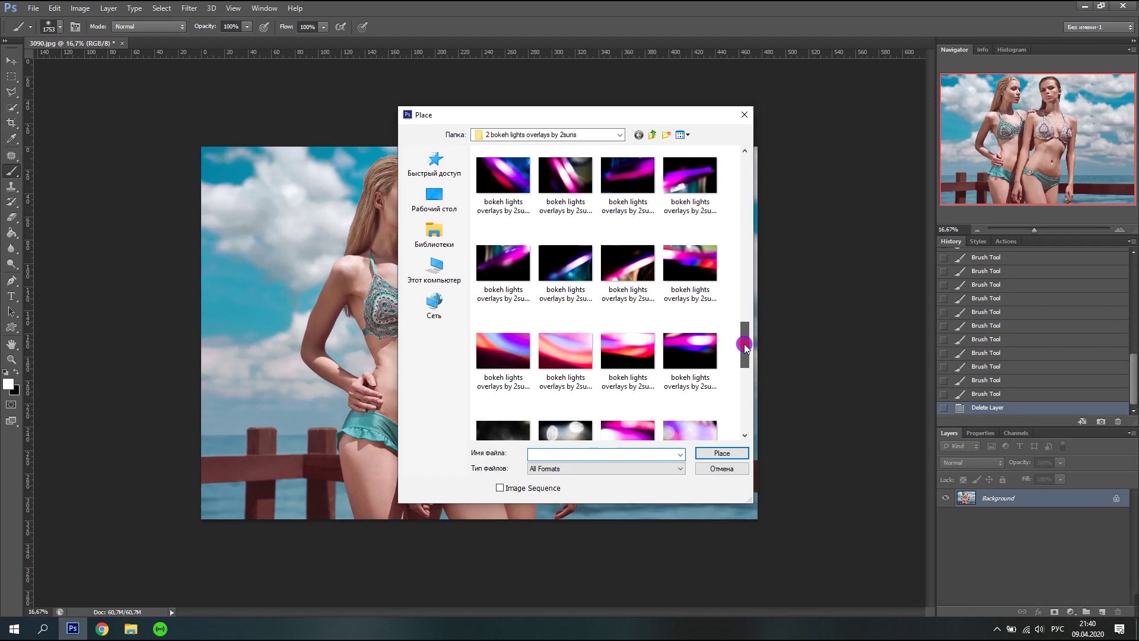
{"action": "left_click", "coordinate": [566, 282]}
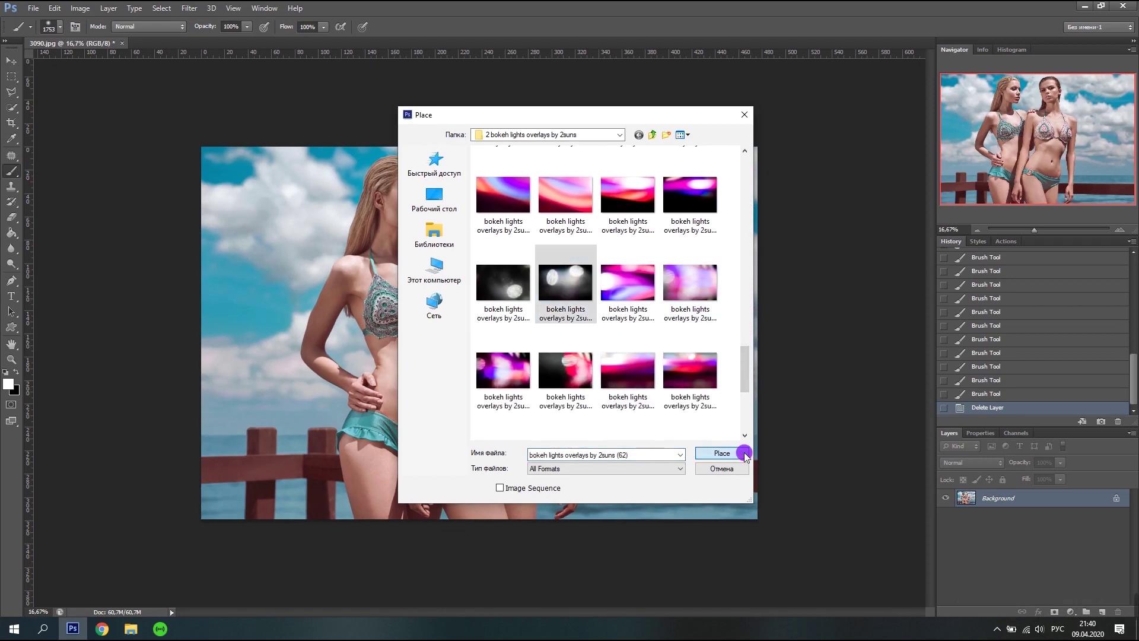
{"action": "left_click", "coordinate": [744, 453]}
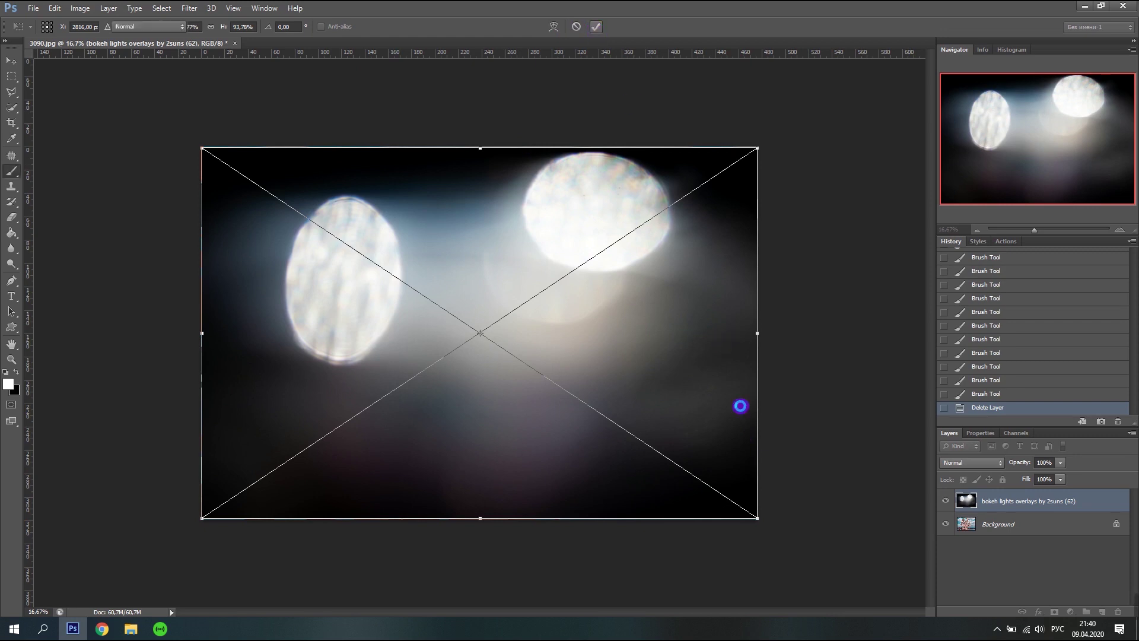
{"action": "left_click", "coordinate": [977, 493]}
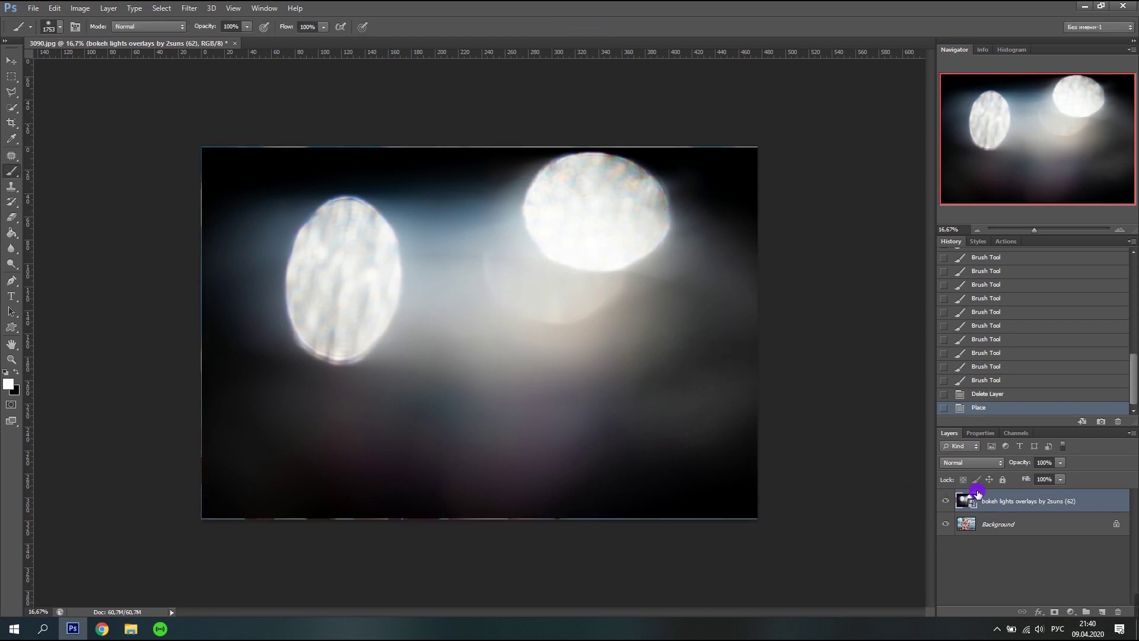
- Add a layer mask to the bokeh layer and set its blend mode to Screen
{"action": "left_click", "coordinate": [1053, 611]}
{"action": "left_click", "coordinate": [969, 464]}
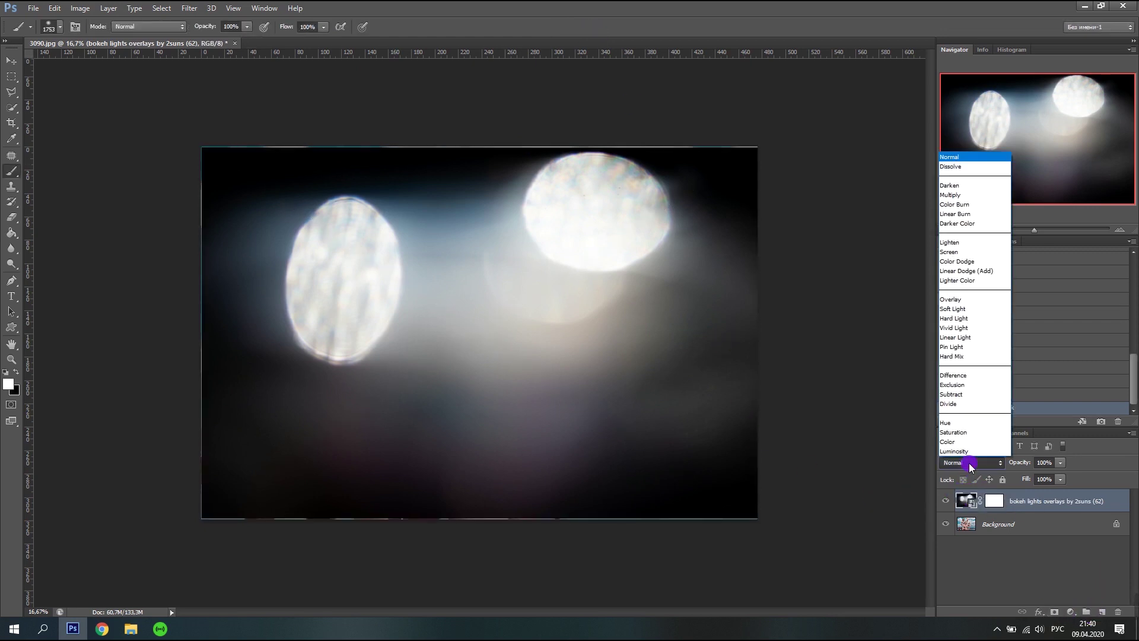
{"action": "left_click", "coordinate": [964, 252]}
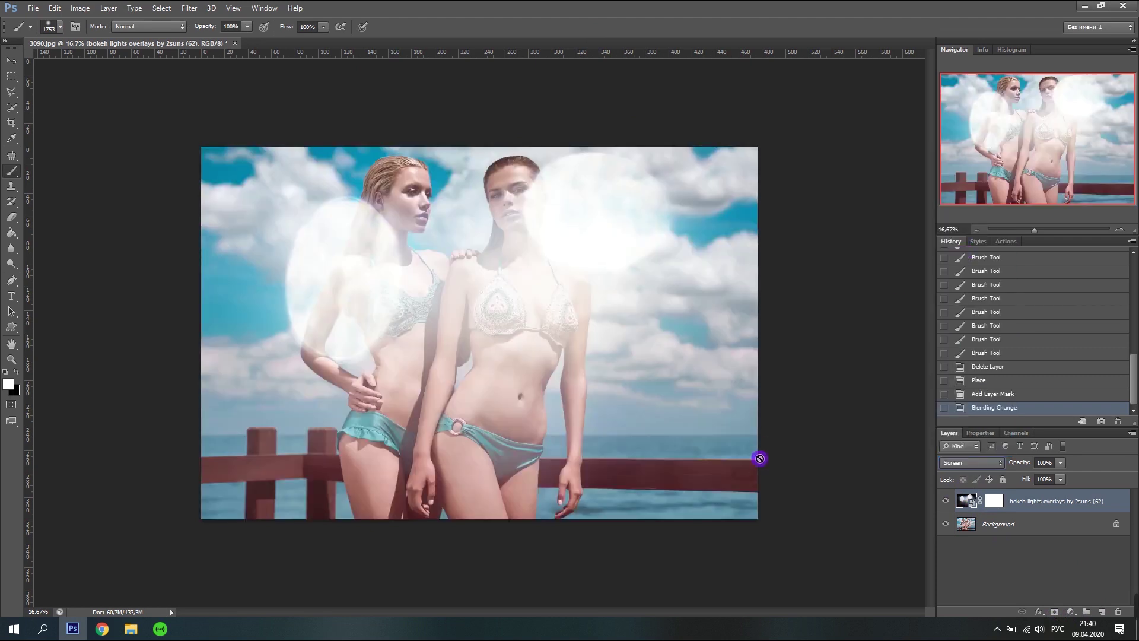
{"action": "left_click", "coordinate": [52, 8]}
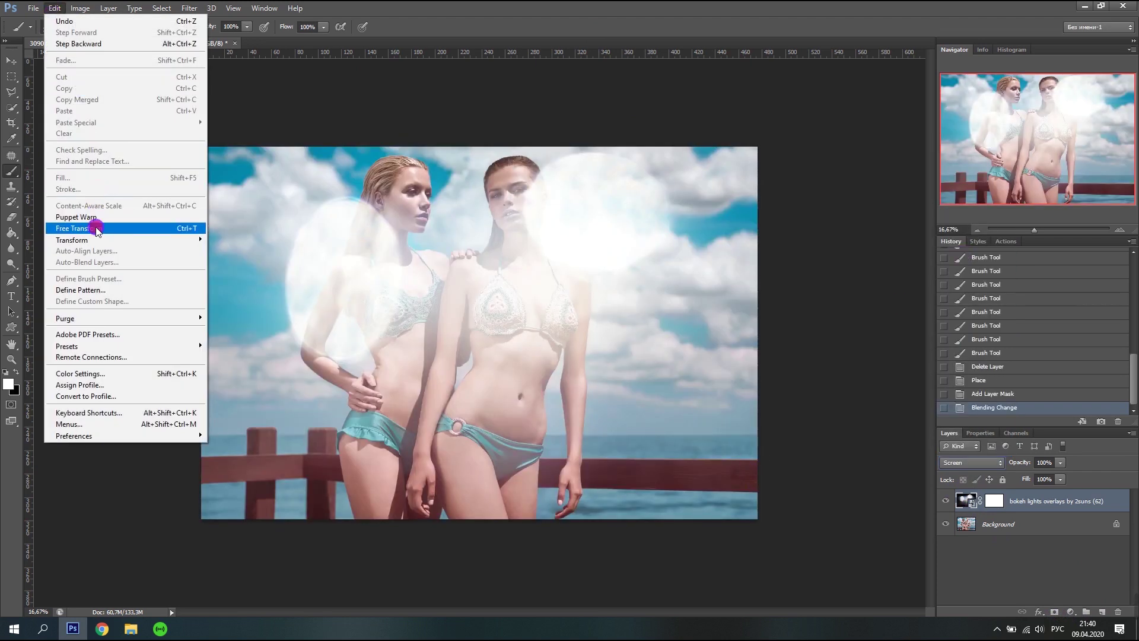
- Free-transform the bokeh overlay to 70.54% scale, -42.94° rotation, shifted right and down
{"action": "left_click", "coordinate": [89, 226]}
{"action": "mouse_move", "coordinate": [279, 104]}
{"action": "left_mouse_down"}
{"action": "mouse_move", "coordinate": [178, 150]}
{"action": "mouse_move", "coordinate": [166, 194]}
{"action": "left_mouse_up"}
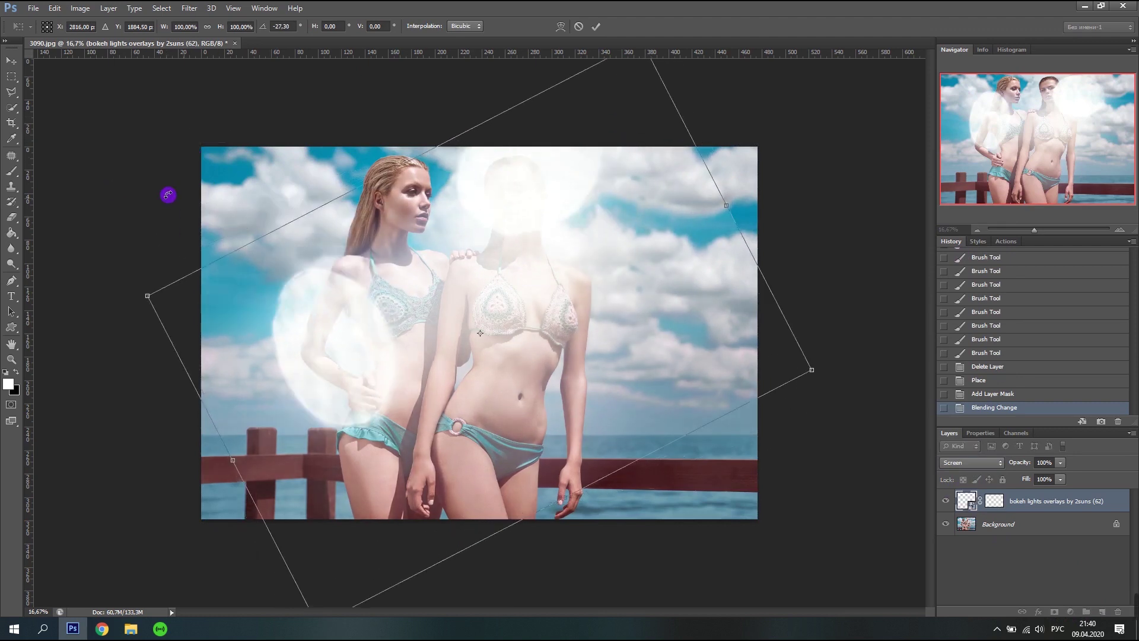
{"action": "left_click_drag", "start_coordinate": [523, 316], "coordinate": [737, 351]}
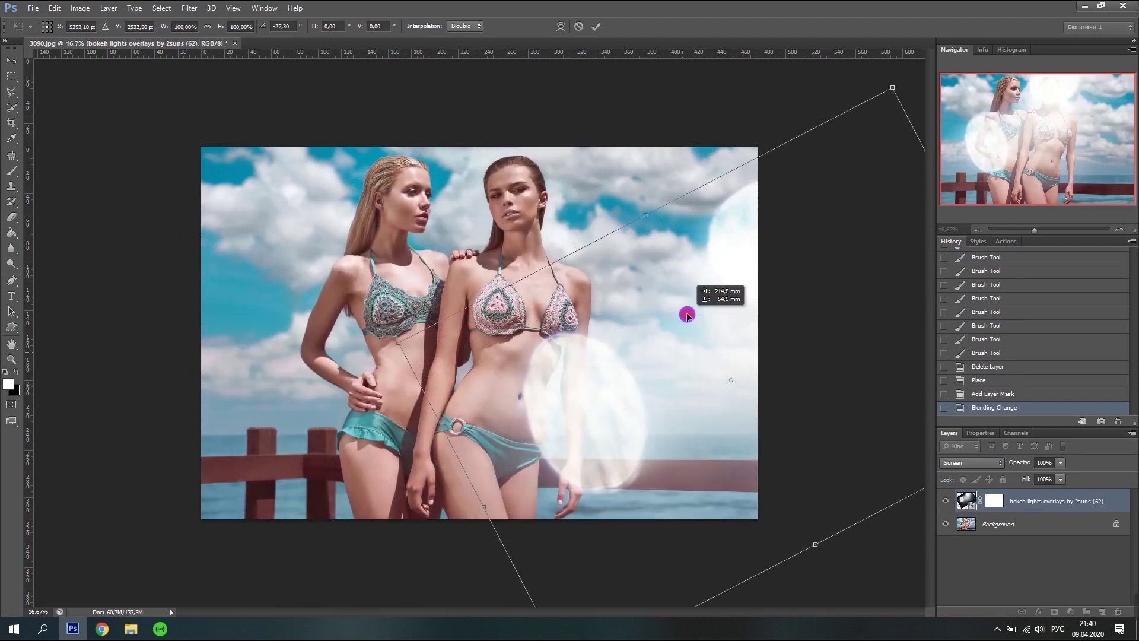
{"action": "mouse_move", "coordinate": [369, 331]}
{"action": "left_mouse_down"}
{"action": "mouse_move", "coordinate": [630, 342]}
{"action": "mouse_move", "coordinate": [695, 318]}
{"action": "left_mouse_up"}
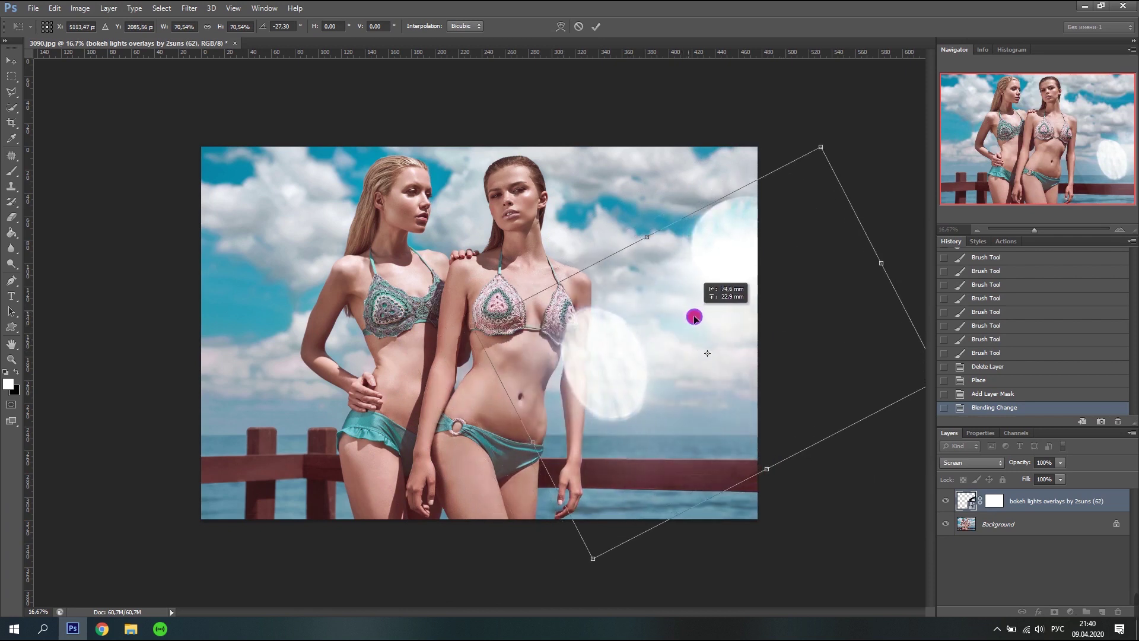
{"action": "left_click_drag", "start_coordinate": [783, 509], "coordinate": [822, 485]}
{"action": "left_click_drag", "start_coordinate": [742, 383], "coordinate": [735, 379]}
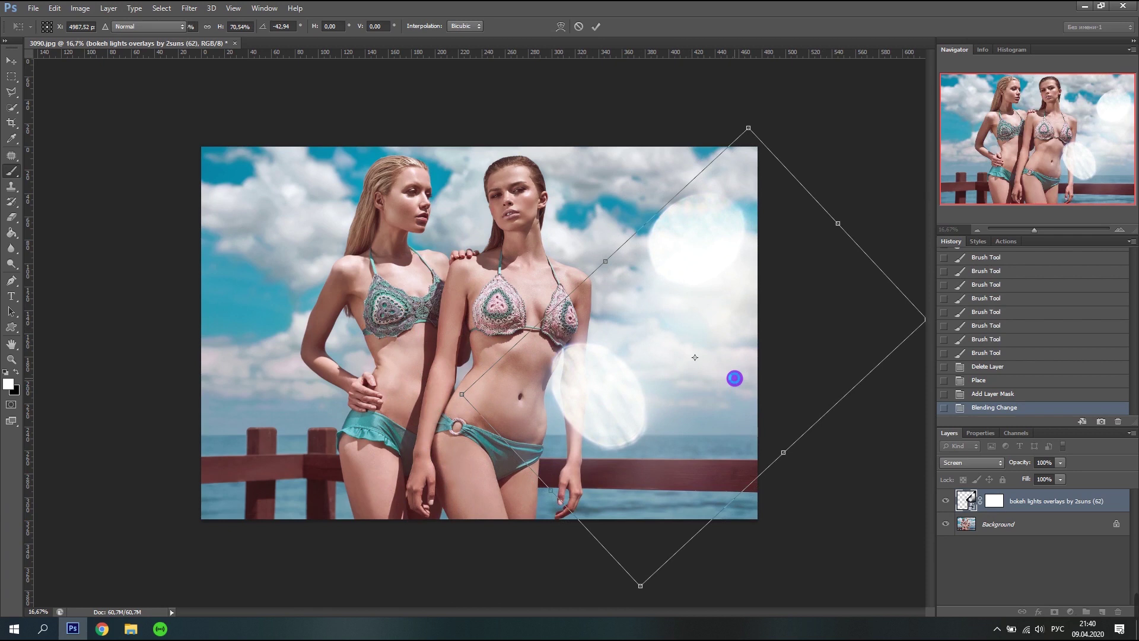
{"action": "left_click", "coordinate": [997, 504]}
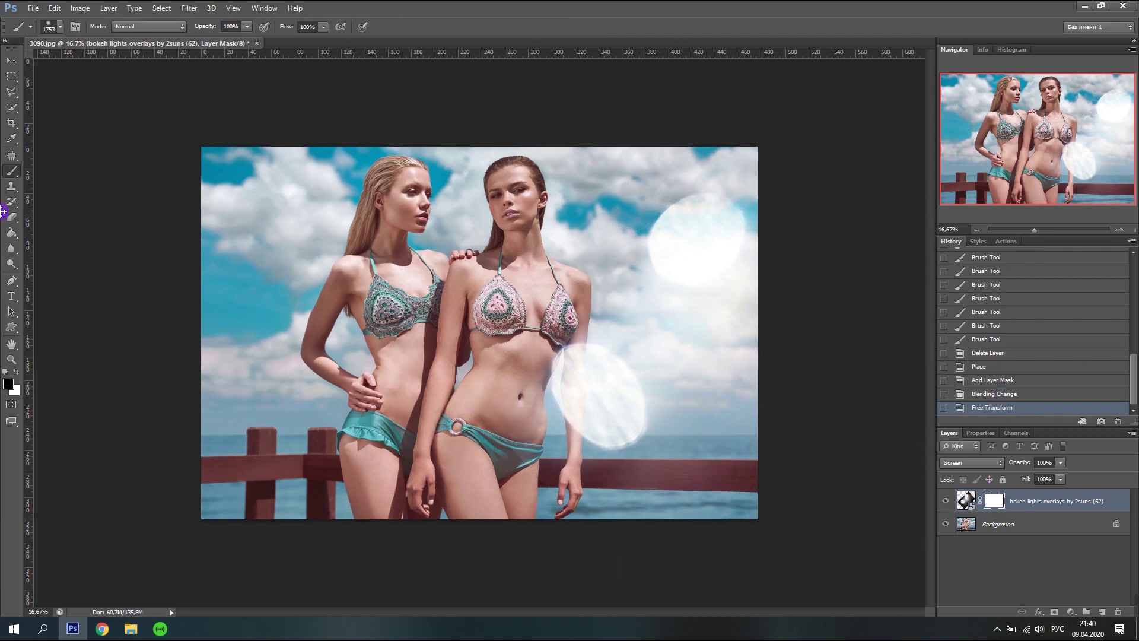
- Set up the Brush tool at 1985 px size with 25% opacity
{"action": "right_click", "coordinate": [10, 173]}
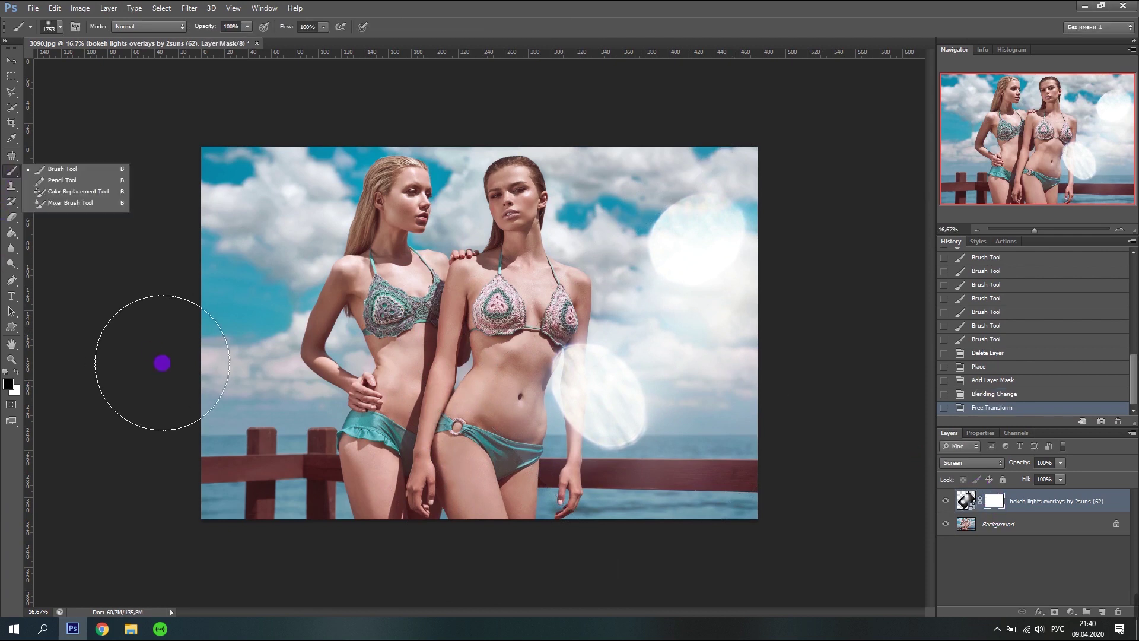
{"action": "left_click", "coordinate": [60, 28]}
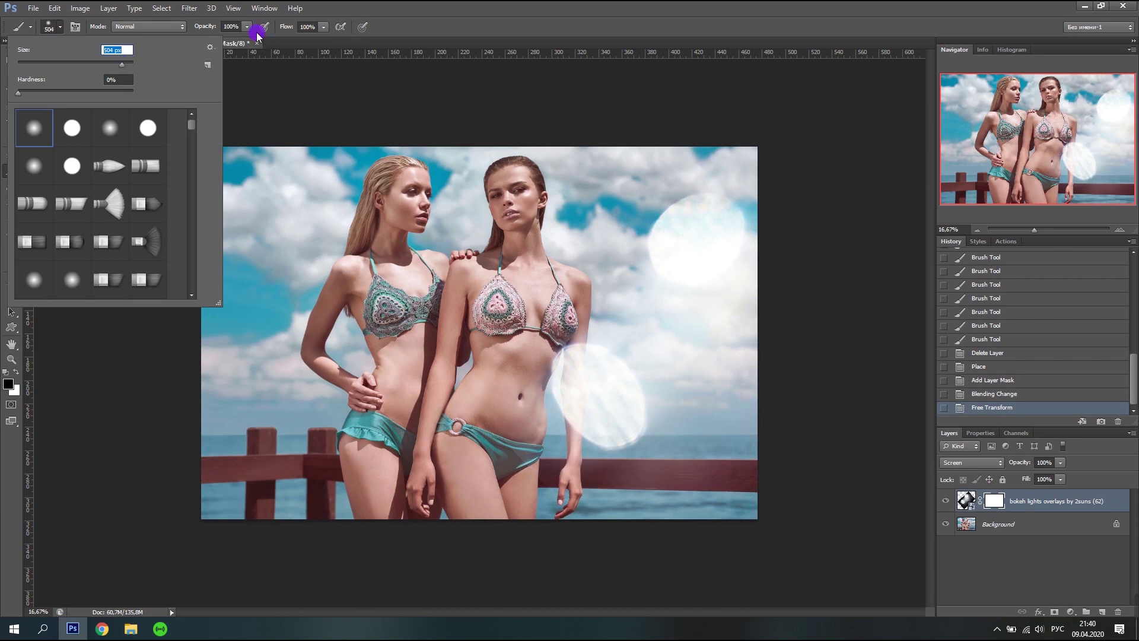
{"action": "left_click_drag", "start_coordinate": [124, 66], "coordinate": [126, 64]}
{"action": "left_click", "coordinate": [246, 27]}
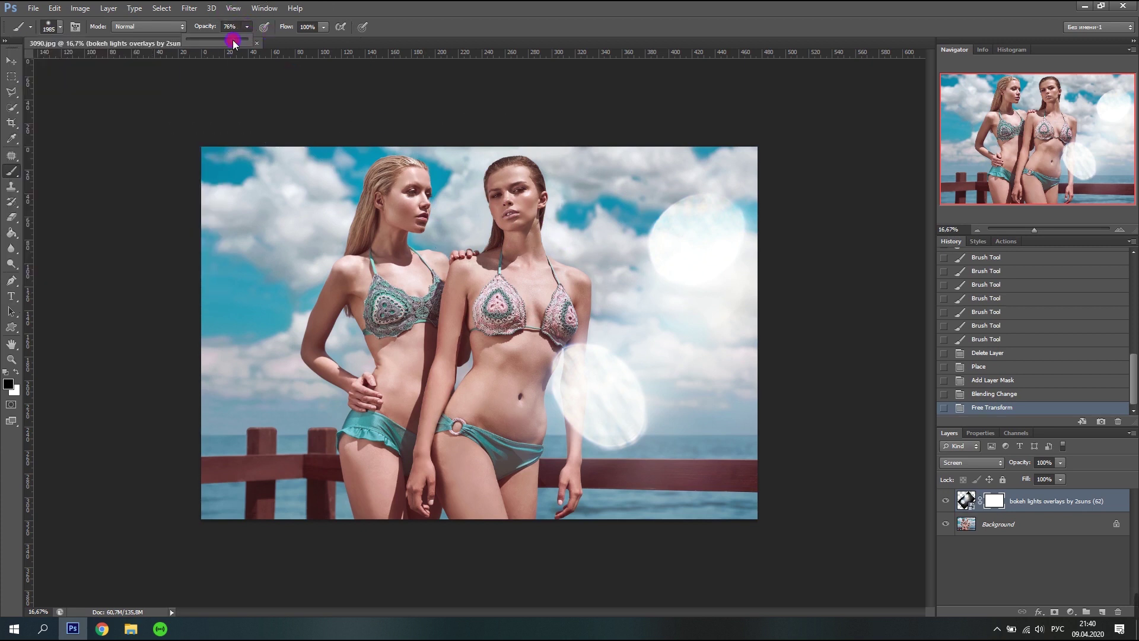
{"action": "left_click", "coordinate": [776, 105]}
- Paint soft black dabs on the bokeh mask over the models' bodies
{"action": "left_click", "coordinate": [774, 462]}
{"action": "left_click", "coordinate": [702, 559]}
{"action": "left_click", "coordinate": [526, 552]}
{"action": "left_click", "coordinate": [475, 196]}
{"action": "left_click", "coordinate": [556, 206]}
- Mask the bokeh along the top of the image and dim the right-hand lights
{"action": "left_click", "coordinate": [568, 169]}
{"action": "left_click", "coordinate": [582, 130]}
{"action": "left_click", "coordinate": [656, 94]}
{"action": "left_click", "coordinate": [700, 99]}
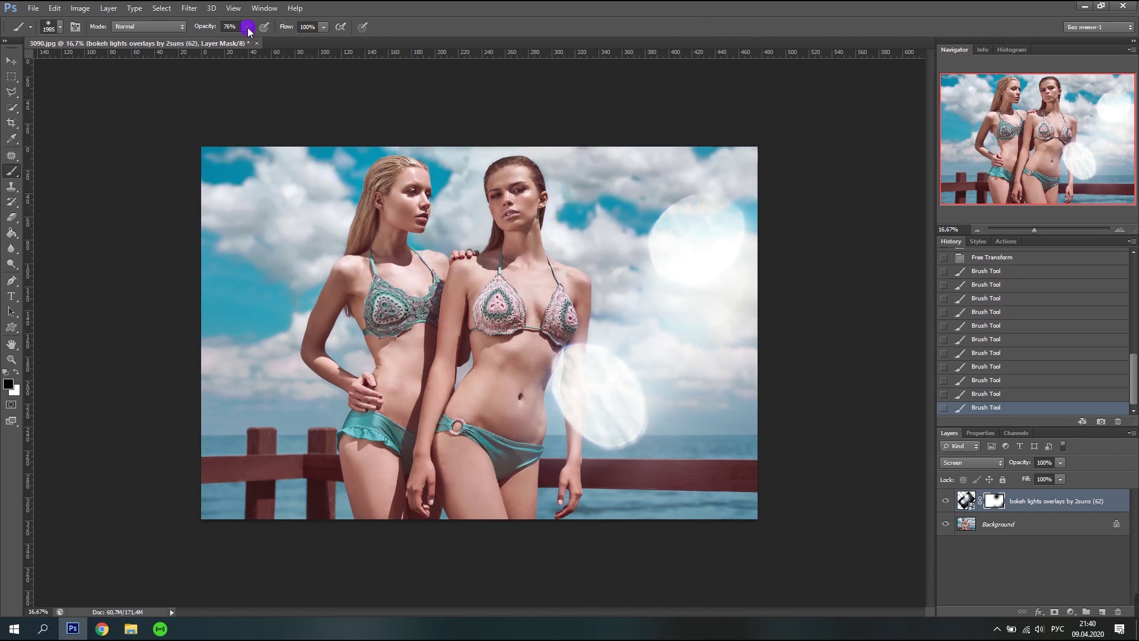
{"action": "left_click", "coordinate": [537, 383]}
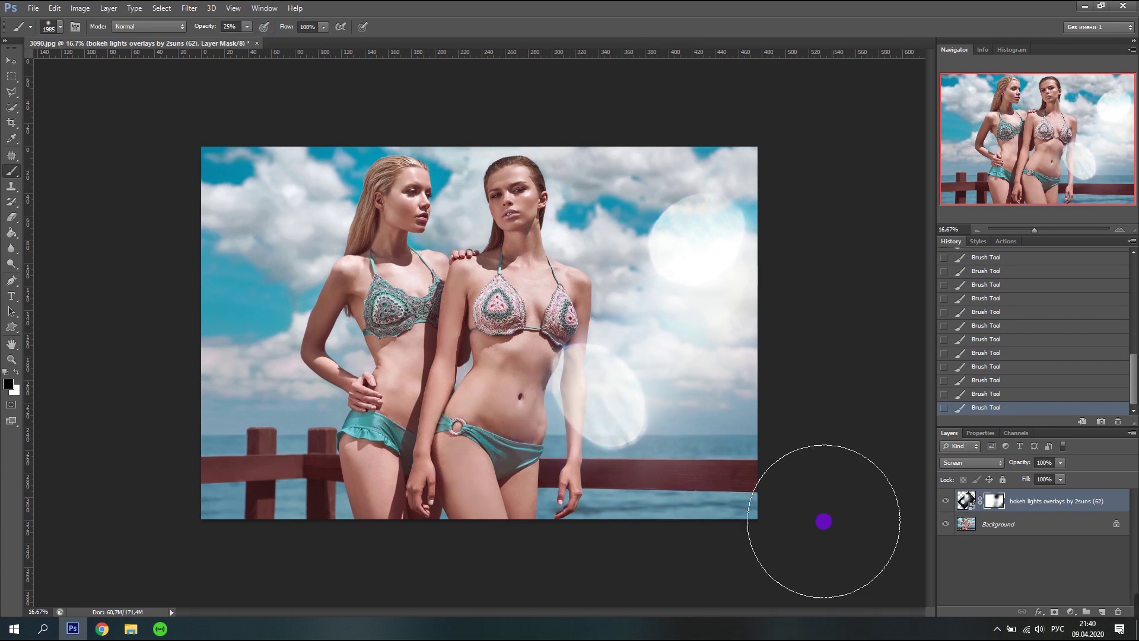
{"action": "left_click", "coordinate": [33, 8]}
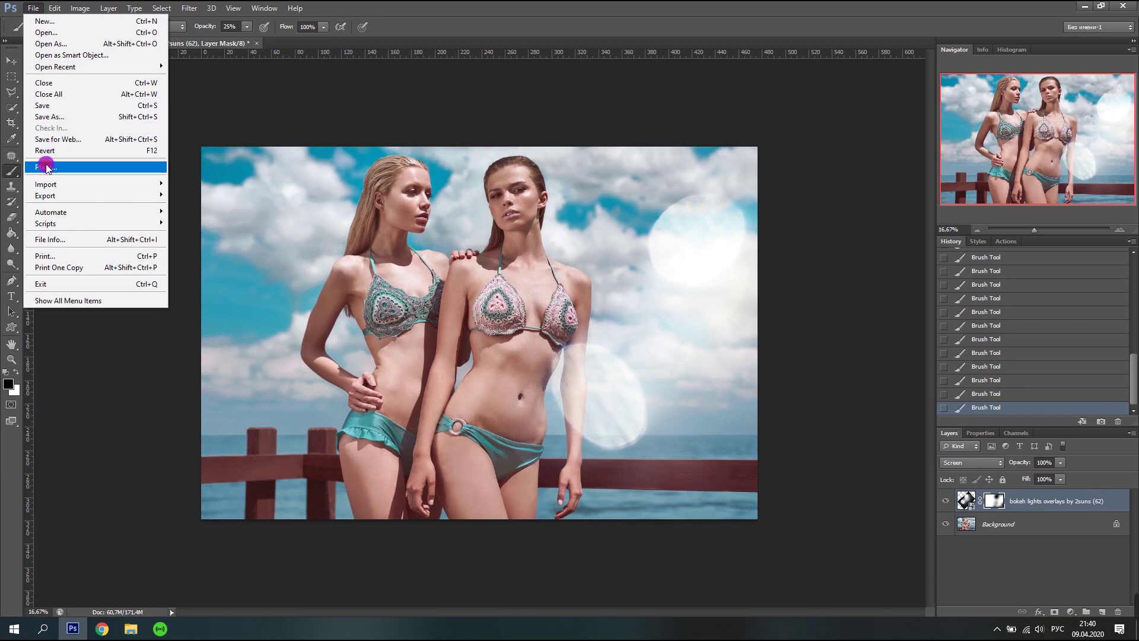
- Place bokeh overlay (61) and blend it in Screen mode
{"action": "left_click", "coordinate": [47, 168]}
{"action": "left_click_drag", "start_coordinate": [745, 185], "coordinate": [719, 372]}
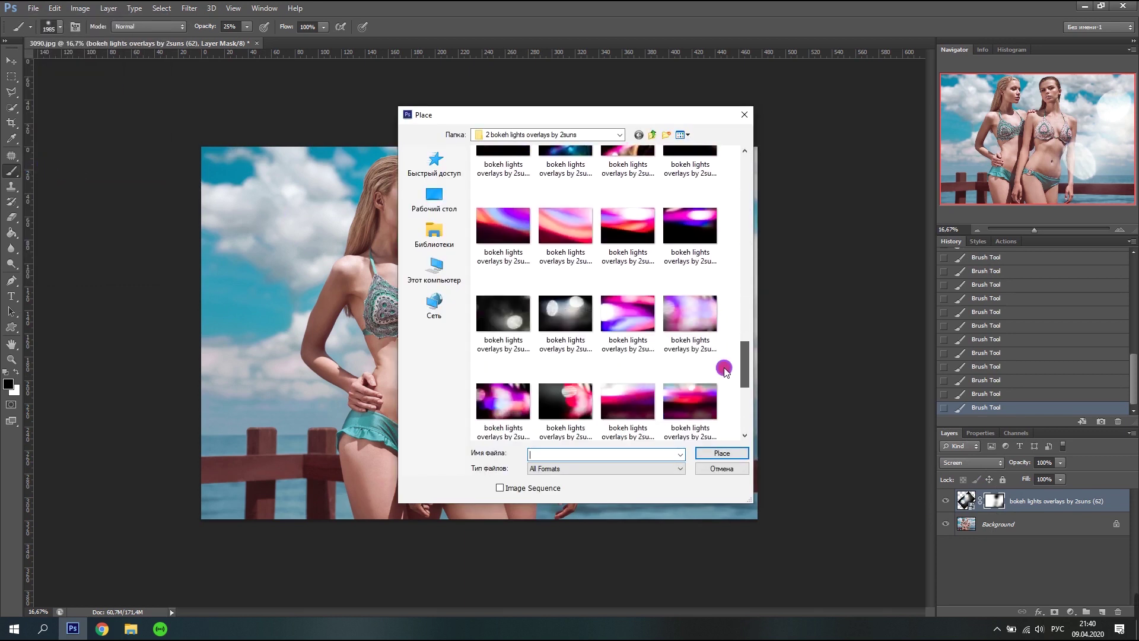
{"action": "left_click", "coordinate": [495, 315]}
{"action": "left_click", "coordinate": [722, 453]}
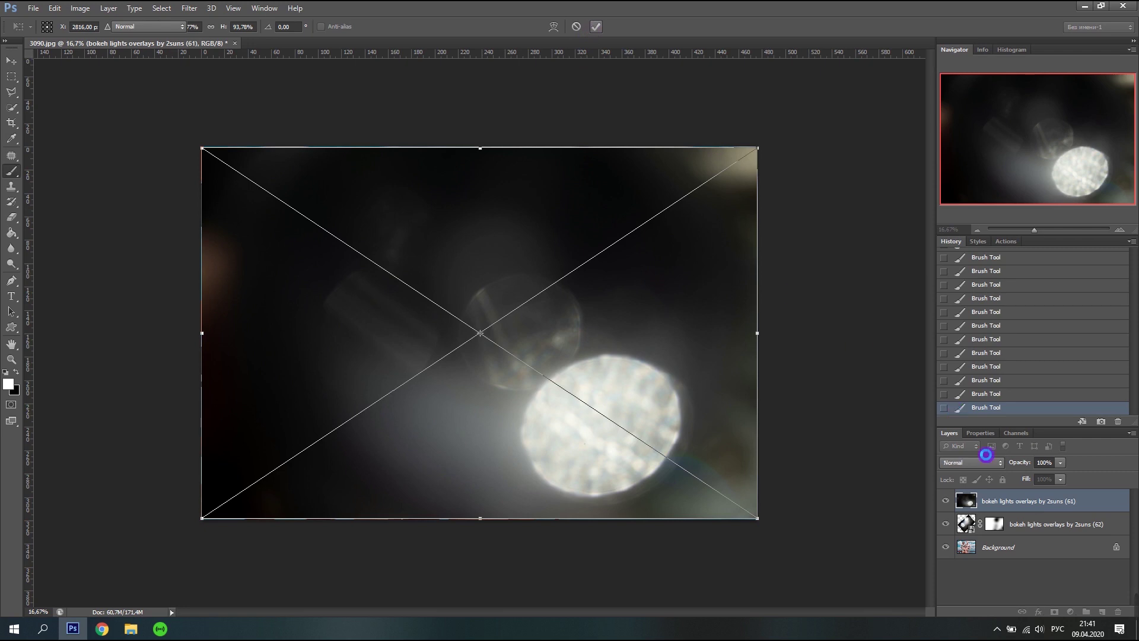
{"action": "left_click", "coordinate": [986, 456]}
{"action": "left_click", "coordinate": [965, 251]}
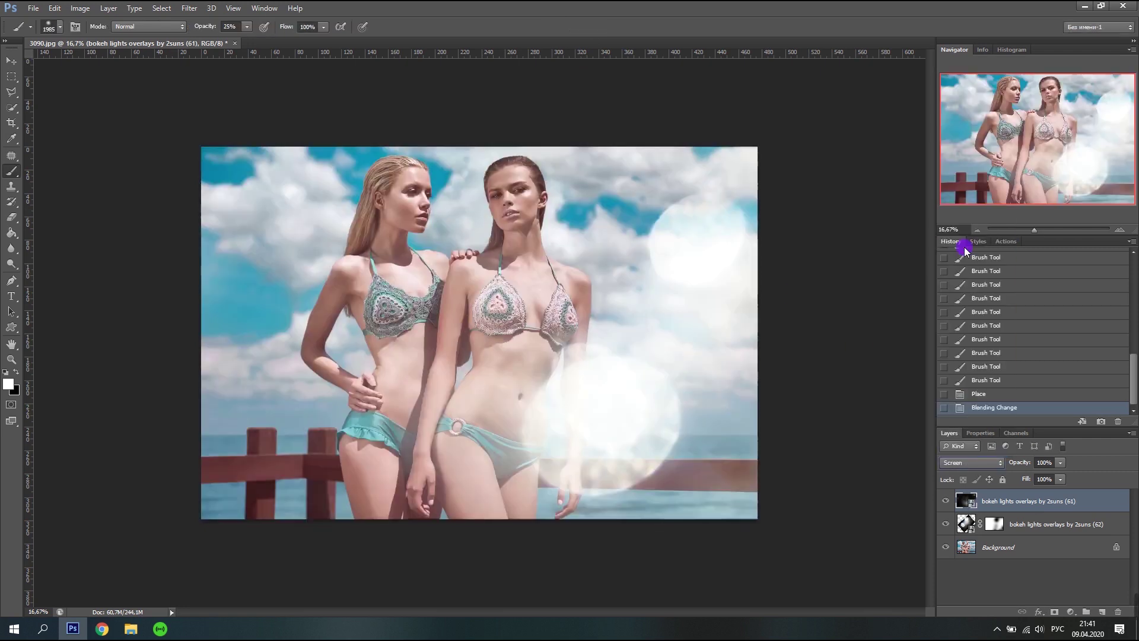
- Move overlay (61) toward the lower right and add a layer mask to it
{"action": "left_click", "coordinate": [12, 62]}
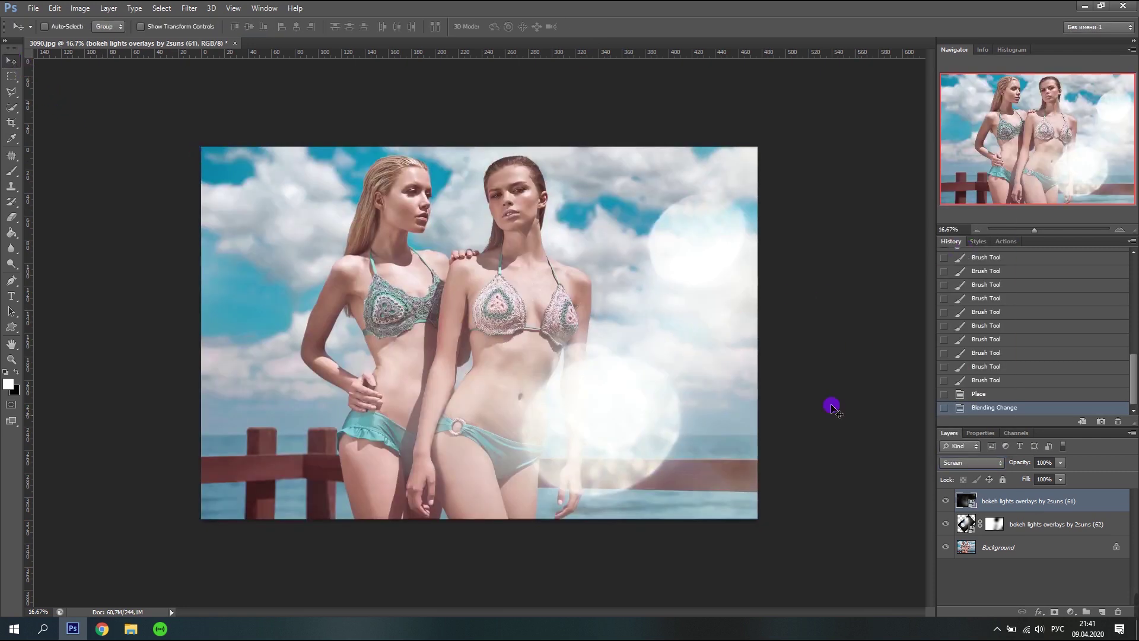
{"action": "mouse_move", "coordinate": [684, 325]}
{"action": "left_mouse_down"}
{"action": "mouse_move", "coordinate": [722, 437]}
{"action": "mouse_move", "coordinate": [693, 496]}
{"action": "mouse_move", "coordinate": [725, 472]}
{"action": "left_mouse_up"}
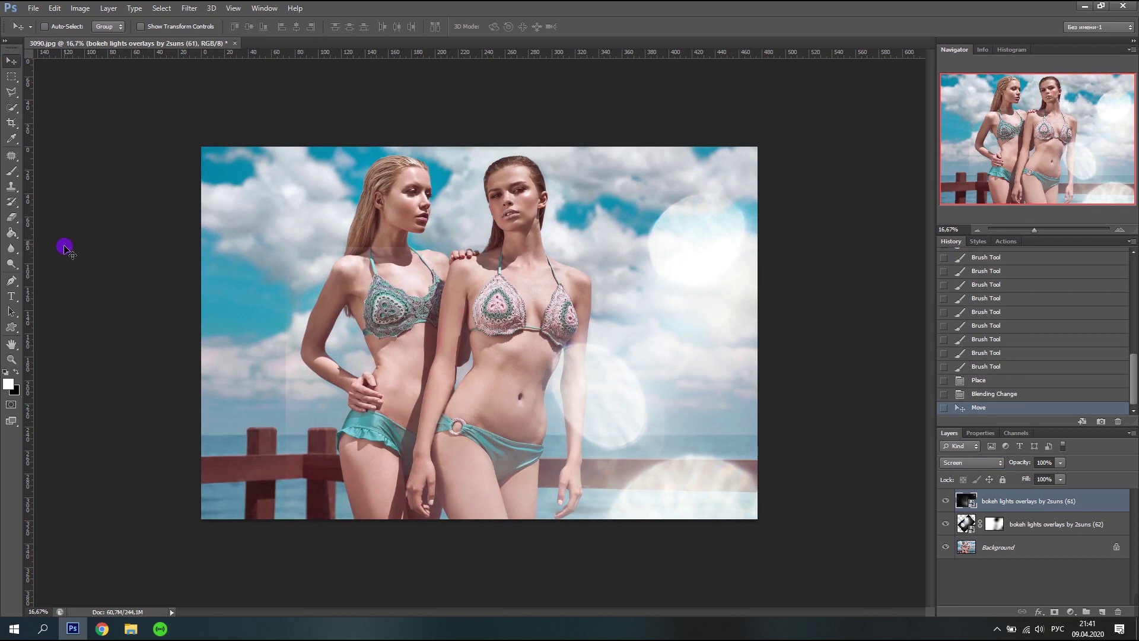
{"action": "left_click", "coordinate": [1055, 613]}
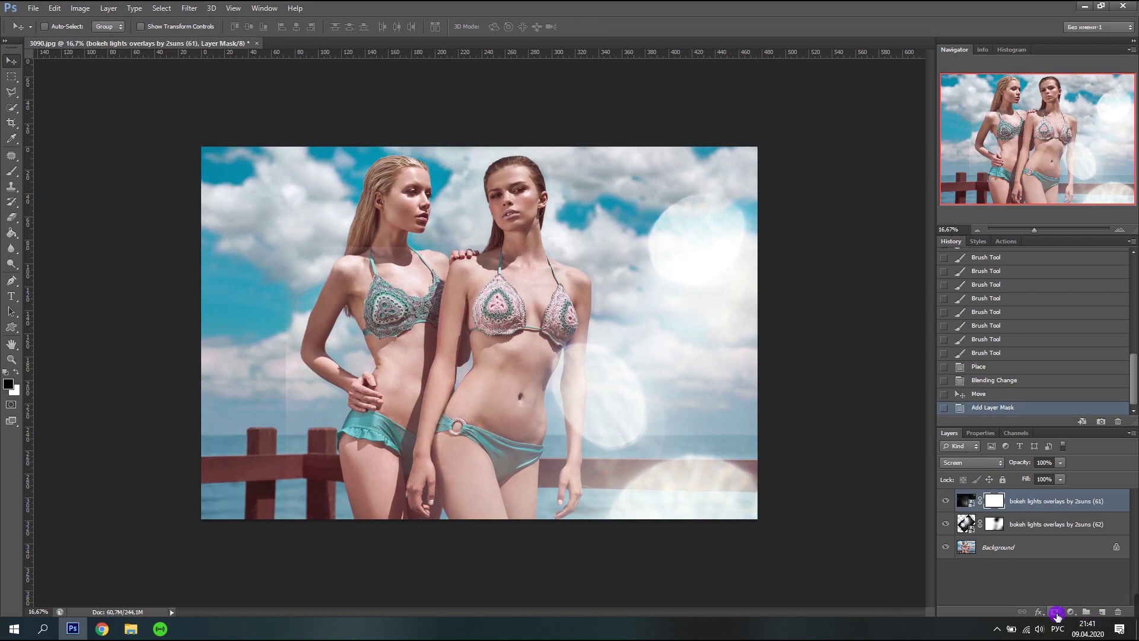
{"action": "left_click", "coordinate": [13, 174]}
- Paint black on overlay (61)'s mask over the models, sky and heads
{"action": "left_click_drag", "start_coordinate": [198, 350], "coordinate": [388, 234]}
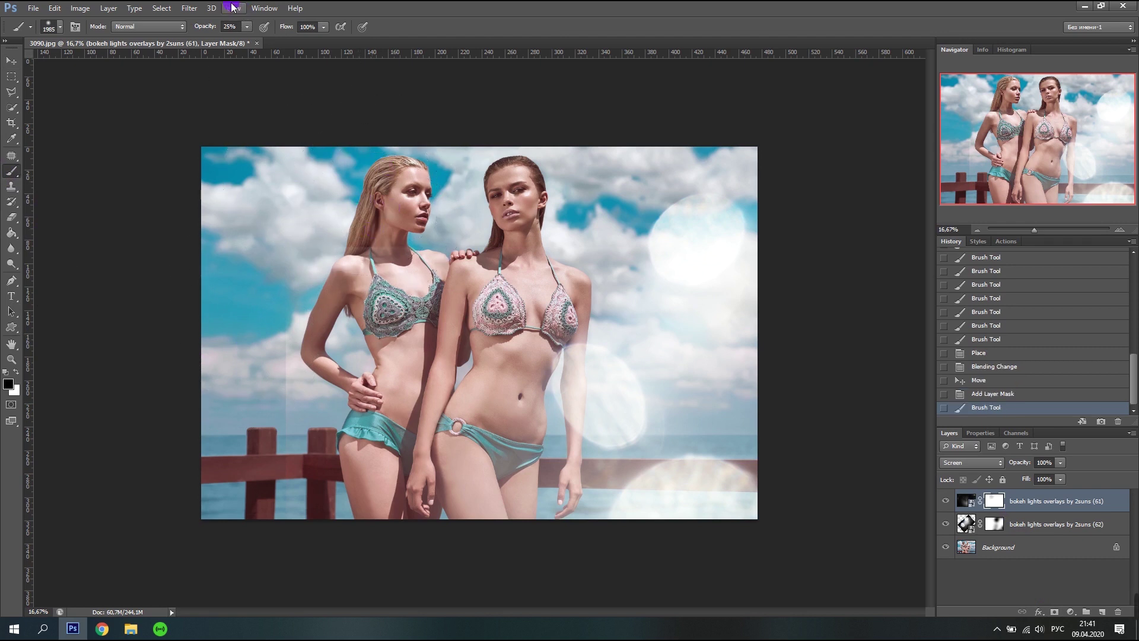
{"action": "mouse_move", "coordinate": [350, 195]}
{"action": "left_mouse_down"}
{"action": "mouse_move", "coordinate": [415, 186]}
{"action": "mouse_move", "coordinate": [763, 204]}
{"action": "mouse_move", "coordinate": [309, 277]}
{"action": "mouse_move", "coordinate": [262, 488]}
{"action": "mouse_move", "coordinate": [376, 364]}
{"action": "mouse_move", "coordinate": [404, 293]}
{"action": "left_mouse_up"}
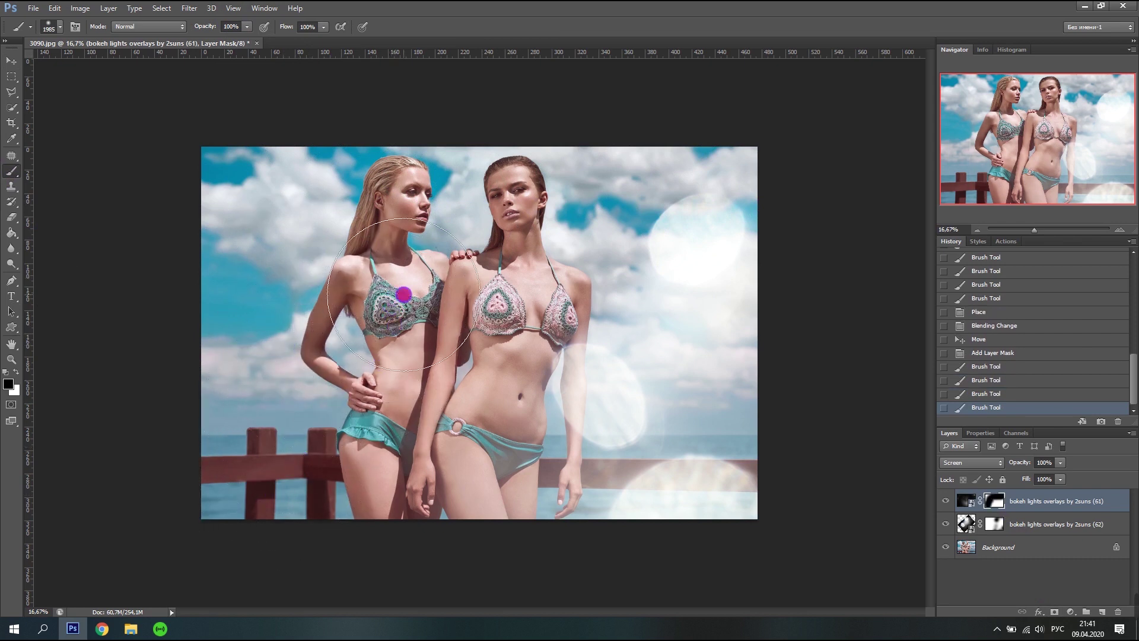
{"action": "mouse_move", "coordinate": [670, 214]}
{"action": "left_mouse_down"}
{"action": "mouse_move", "coordinate": [817, 247]}
{"action": "mouse_move", "coordinate": [751, 212]}
{"action": "left_mouse_up"}
{"action": "left_click", "coordinate": [123, 27]}
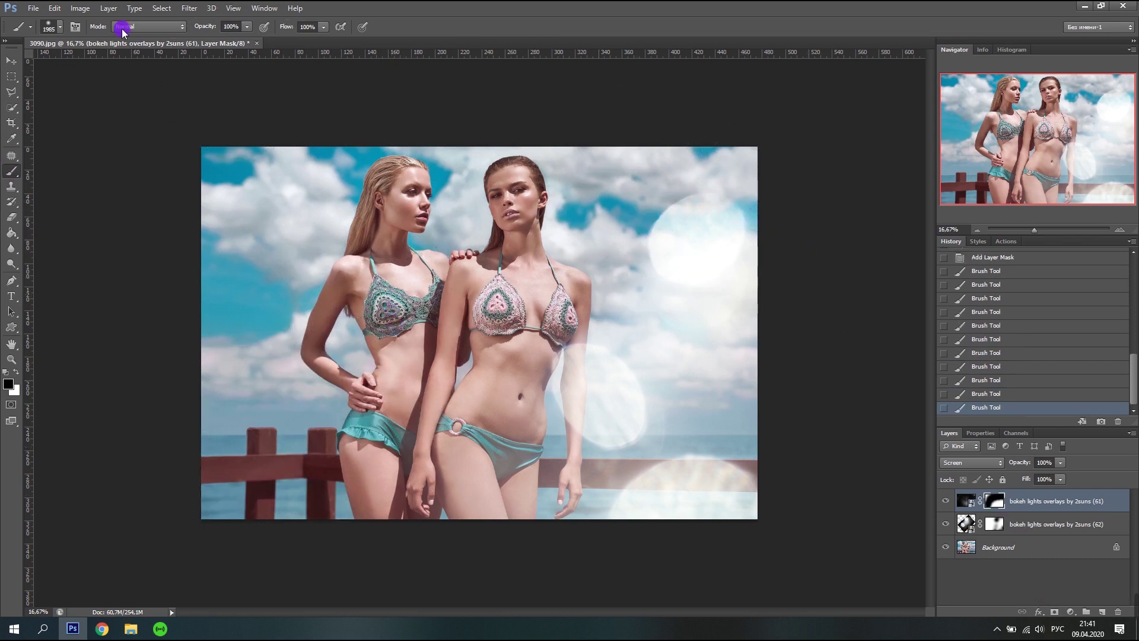
{"action": "left_click", "coordinate": [33, 8]}
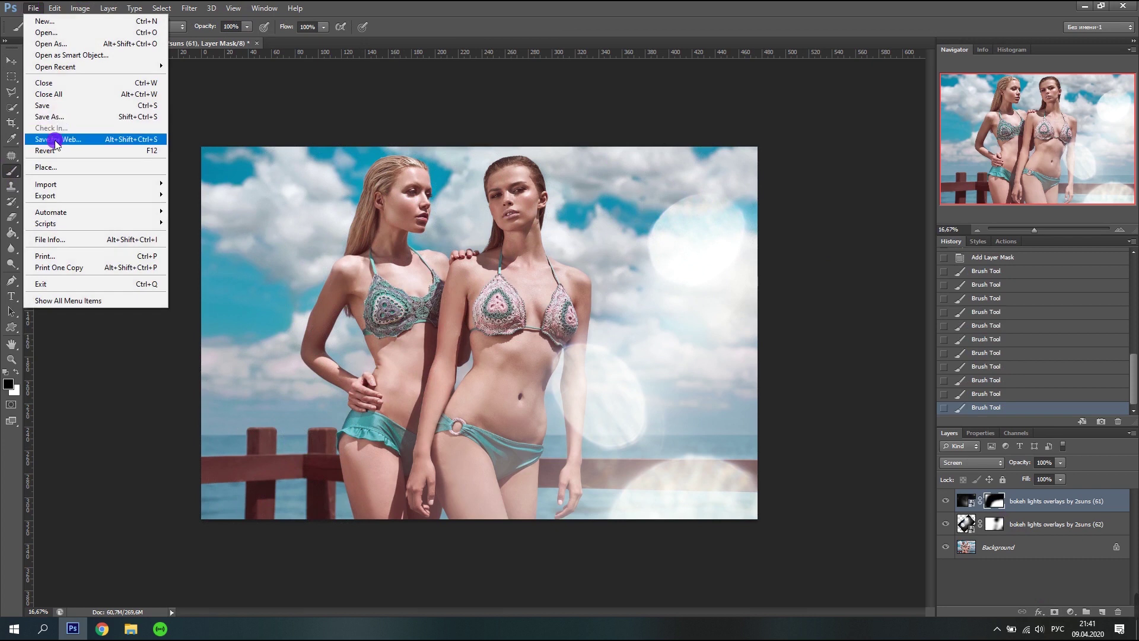
- Place bokeh overlay (26) as a new layer in Screen mode
{"action": "left_click", "coordinate": [47, 168]}
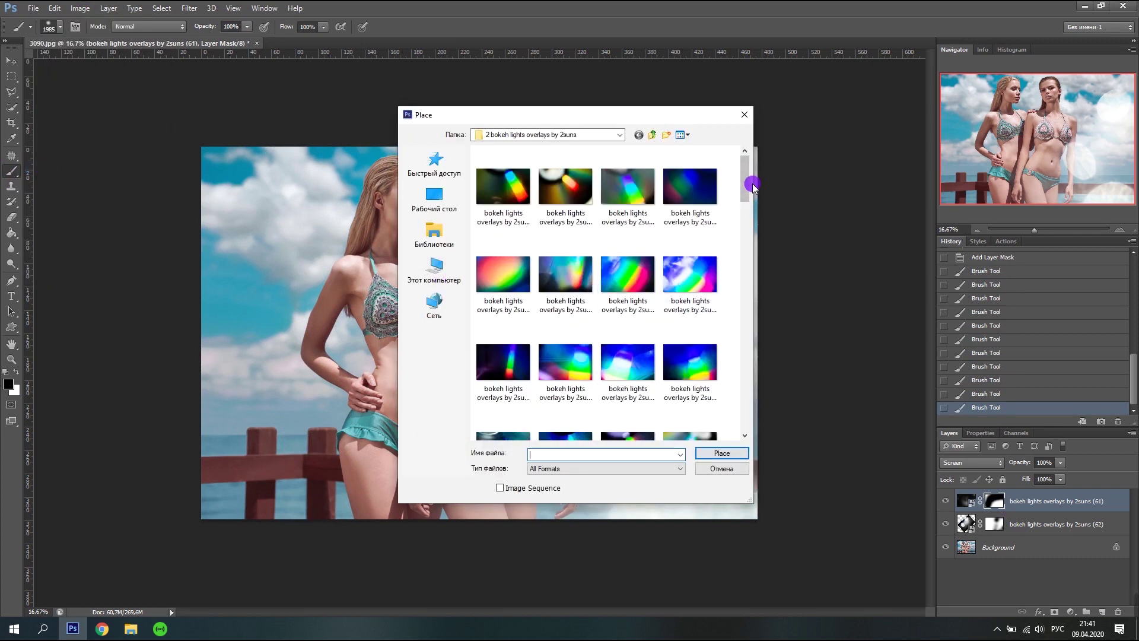
{"action": "left_click_drag", "start_coordinate": [741, 183], "coordinate": [744, 253]}
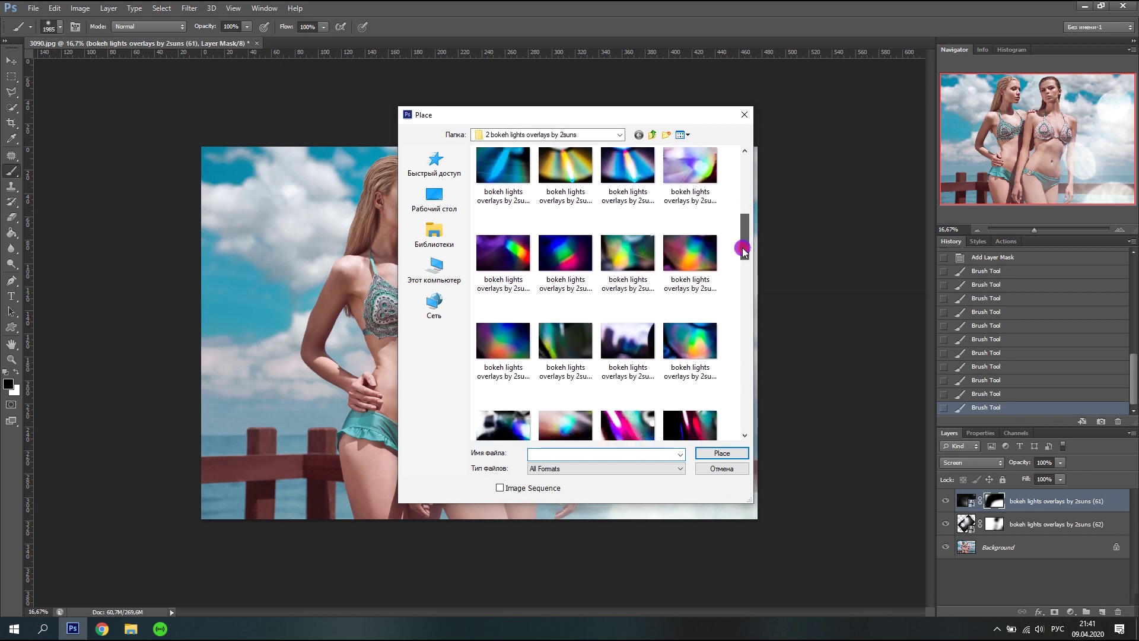
{"action": "left_click", "coordinate": [567, 340]}
{"action": "left_click", "coordinate": [703, 453]}
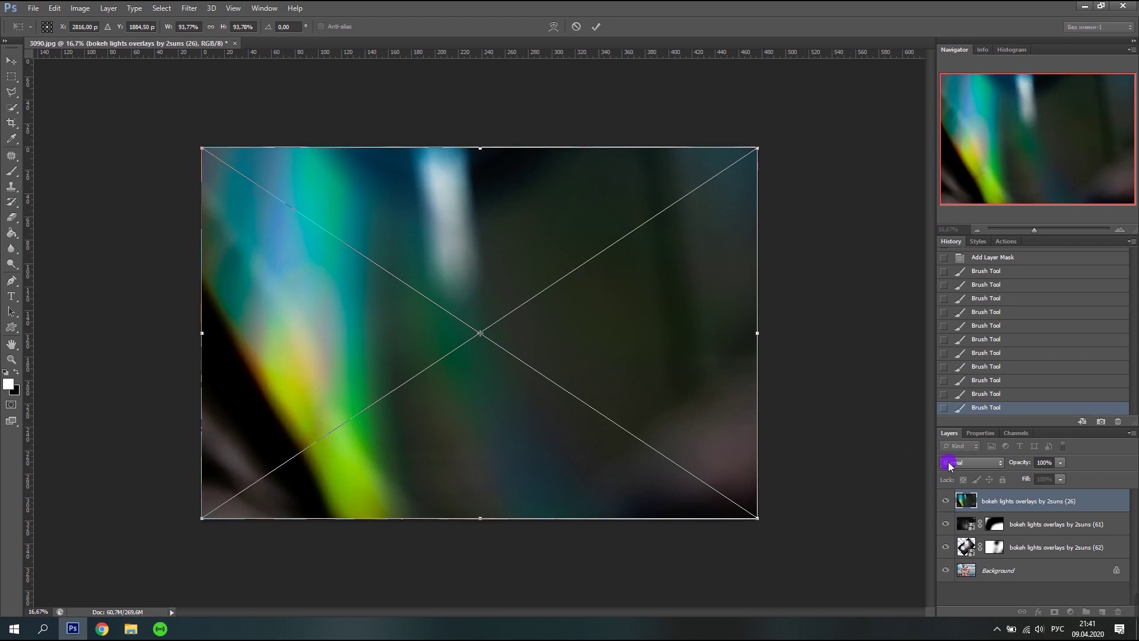
{"action": "left_click", "coordinate": [948, 464]}
{"action": "left_click", "coordinate": [957, 255]}
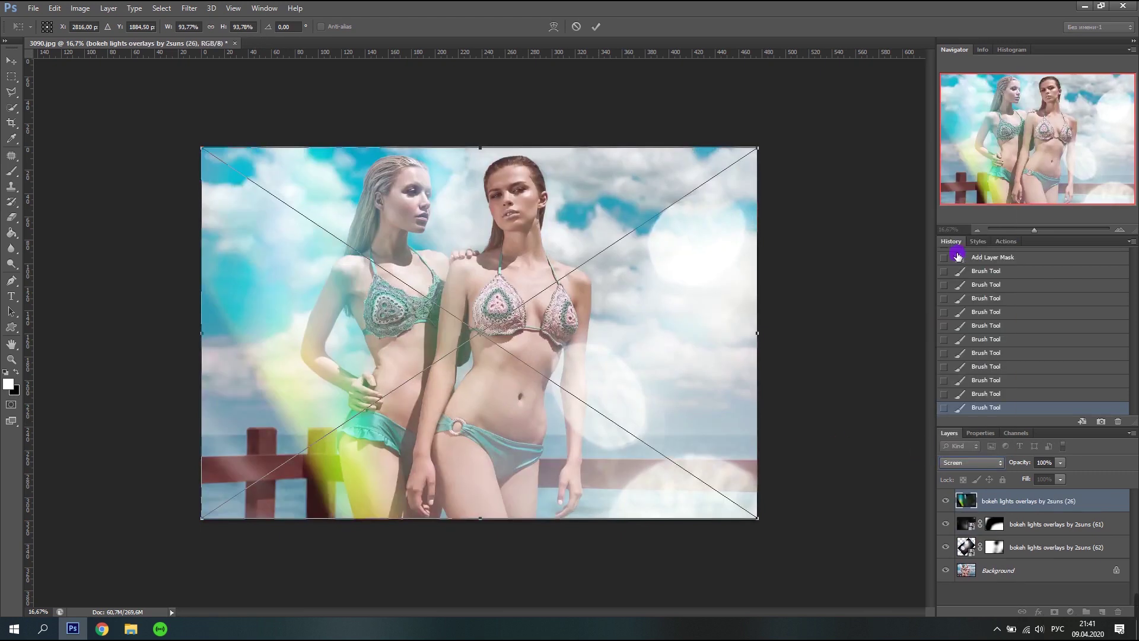
- Enlarge overlay (26) from both corners to about 96% so it covers the photo
{"action": "left_click_drag", "start_coordinate": [761, 520], "coordinate": [766, 524]}
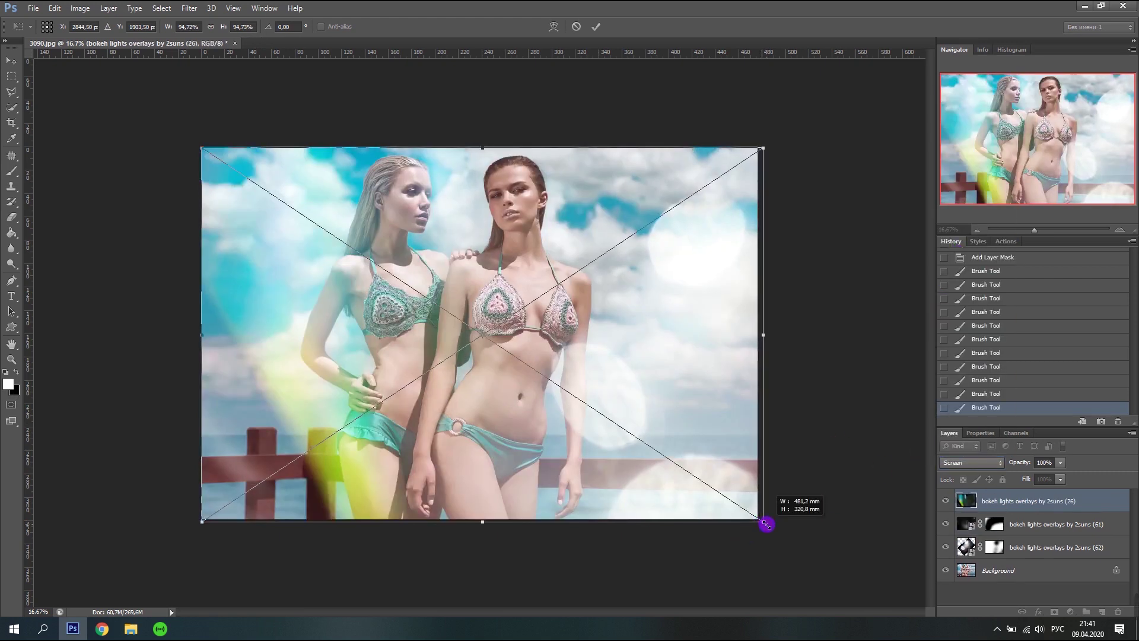
{"action": "left_click_drag", "start_coordinate": [201, 147], "coordinate": [193, 142]}
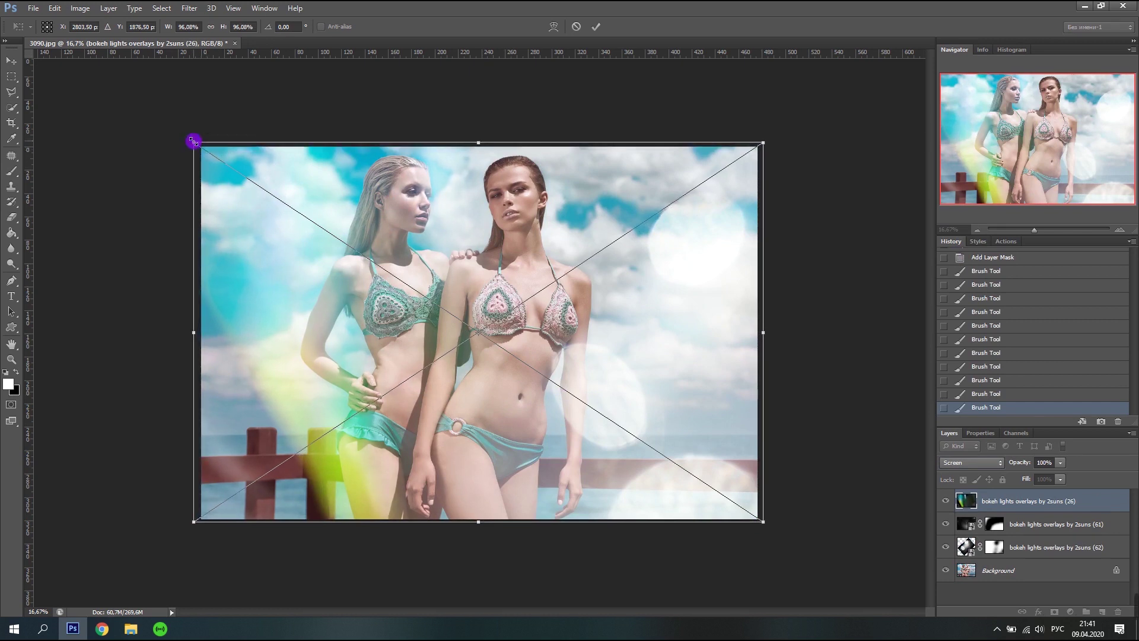
{"action": "key", "text": "Return"}
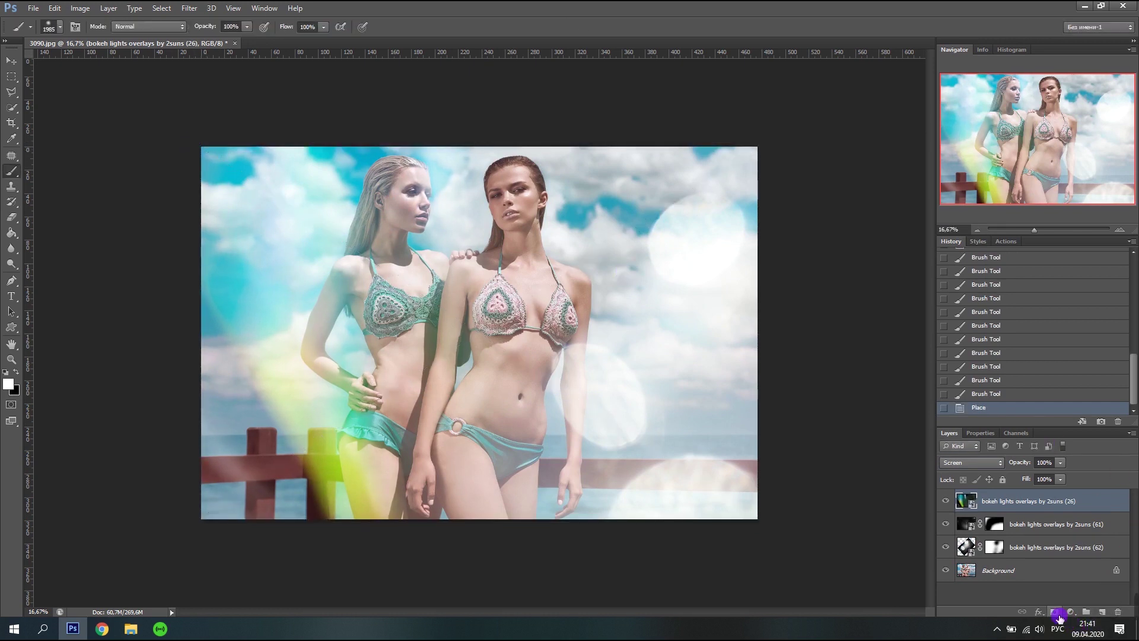
- Mask overlay (26) off the left model's face and the right model's chest and torso
{"action": "left_click", "coordinate": [1055, 612]}
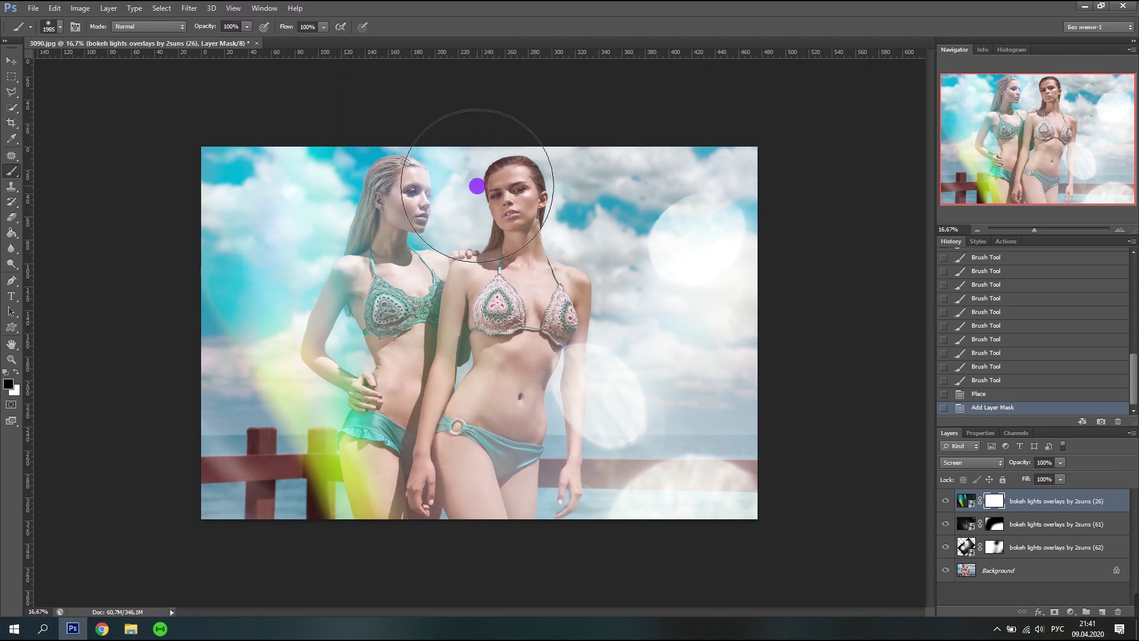
{"action": "left_click_drag", "start_coordinate": [450, 188], "coordinate": [433, 177]}
{"action": "left_click_drag", "start_coordinate": [511, 284], "coordinate": [542, 326]}
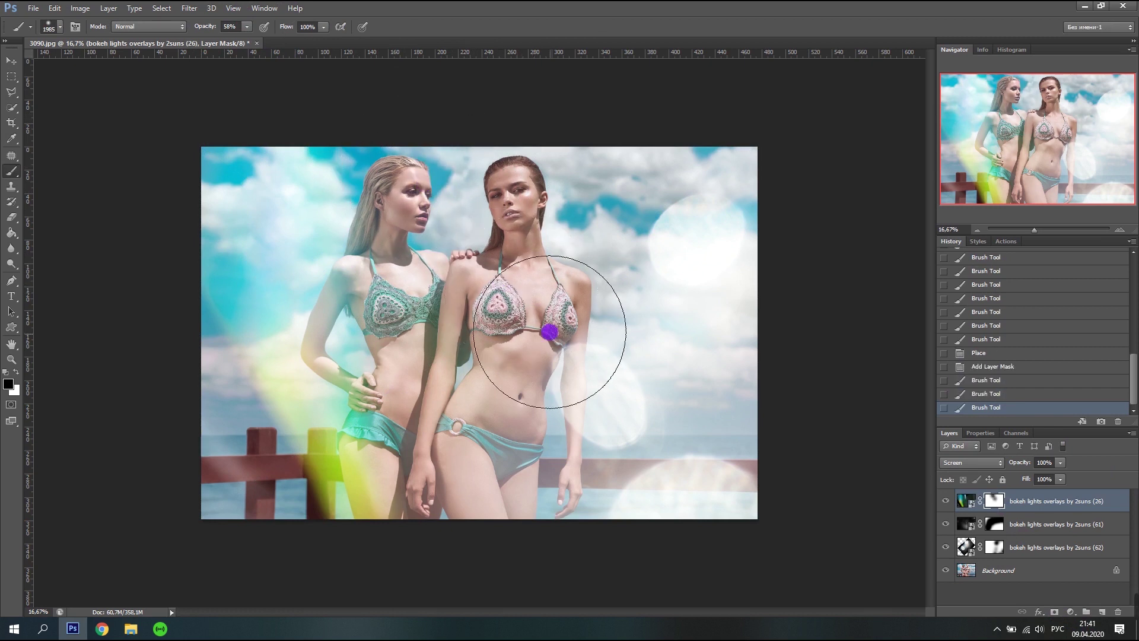
{"action": "mouse_move", "coordinate": [519, 371]}
{"action": "left_mouse_down"}
{"action": "mouse_move", "coordinate": [542, 427]}
{"action": "mouse_move", "coordinate": [521, 475]}
{"action": "left_mouse_up"}
- Clear the haze from the right model's stomach and hips, then toggle the top bokeh layer to compare
{"action": "left_click_drag", "start_coordinate": [521, 433], "coordinate": [542, 473]}
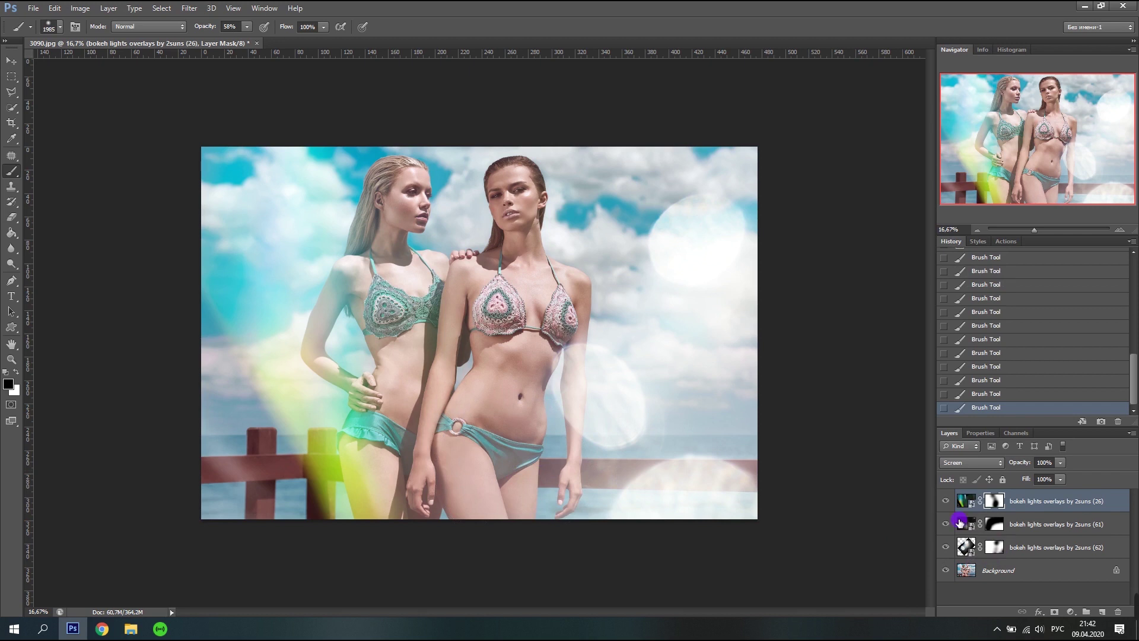
{"action": "left_click", "coordinate": [948, 502]}
{"action": "left_click", "coordinate": [948, 503]}
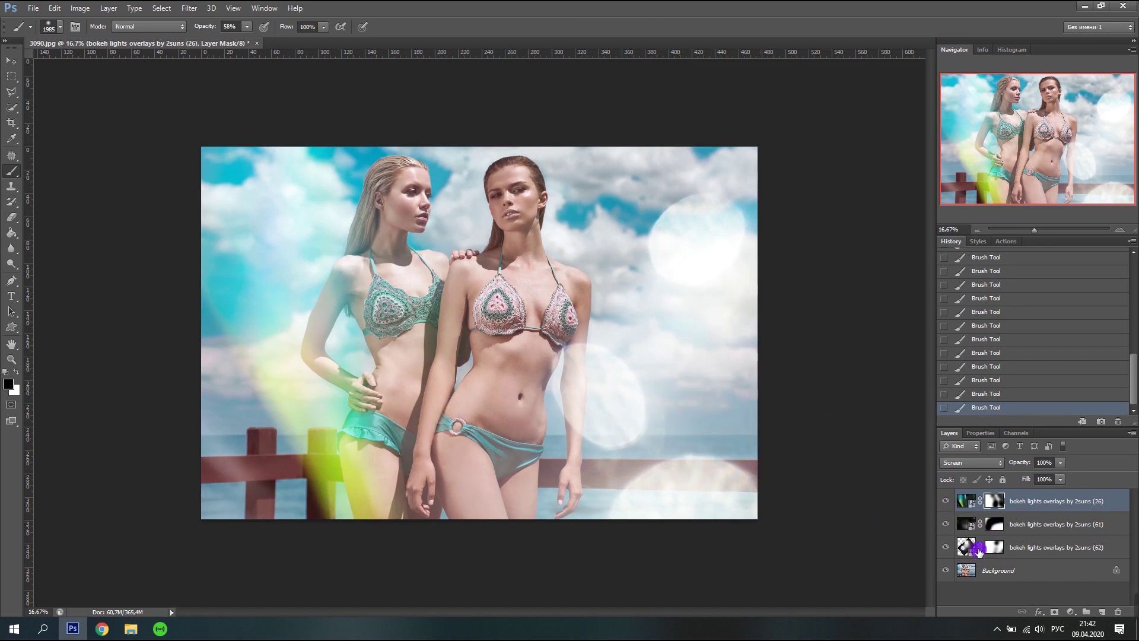
- Hide and re-show bokeh layers (61) and (62) to compare their effect
{"action": "left_click", "coordinate": [947, 526]}
{"action": "left_click", "coordinate": [947, 527]}
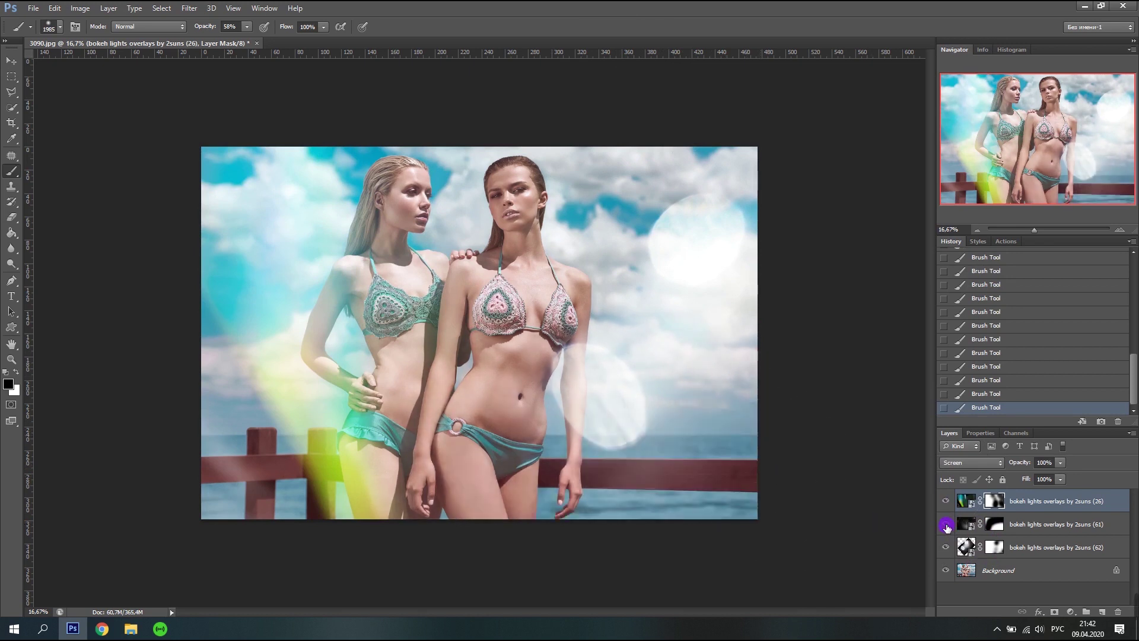
{"action": "left_click", "coordinate": [947, 548]}
{"action": "left_click", "coordinate": [947, 548]}
{"action": "left_click", "coordinate": [946, 548]}
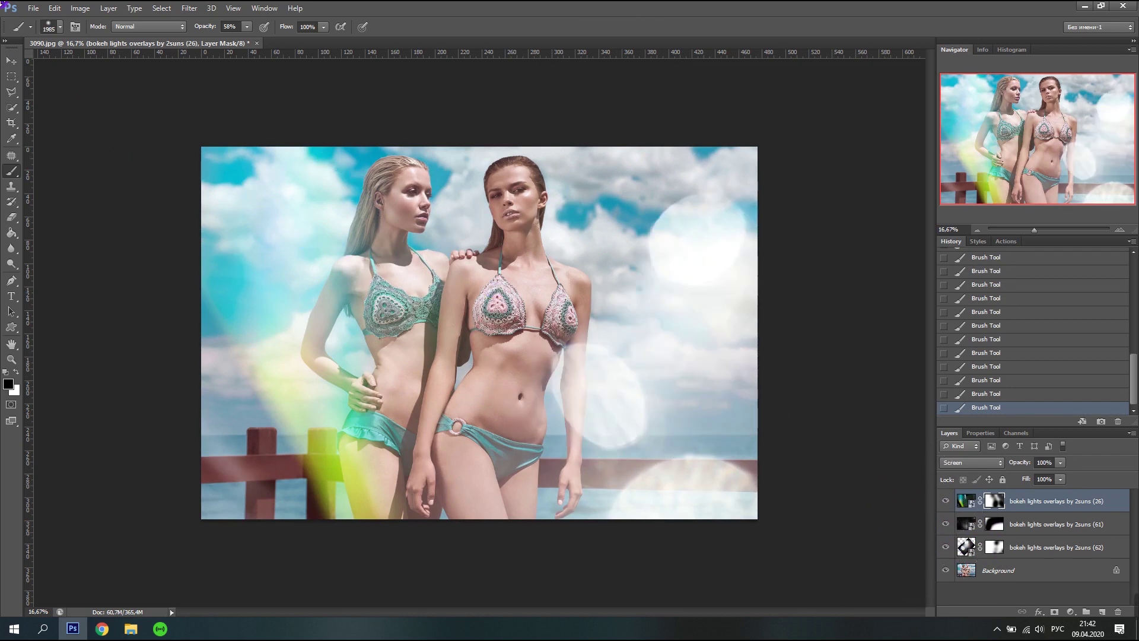
{"action": "left_click", "coordinate": [36, 9]}
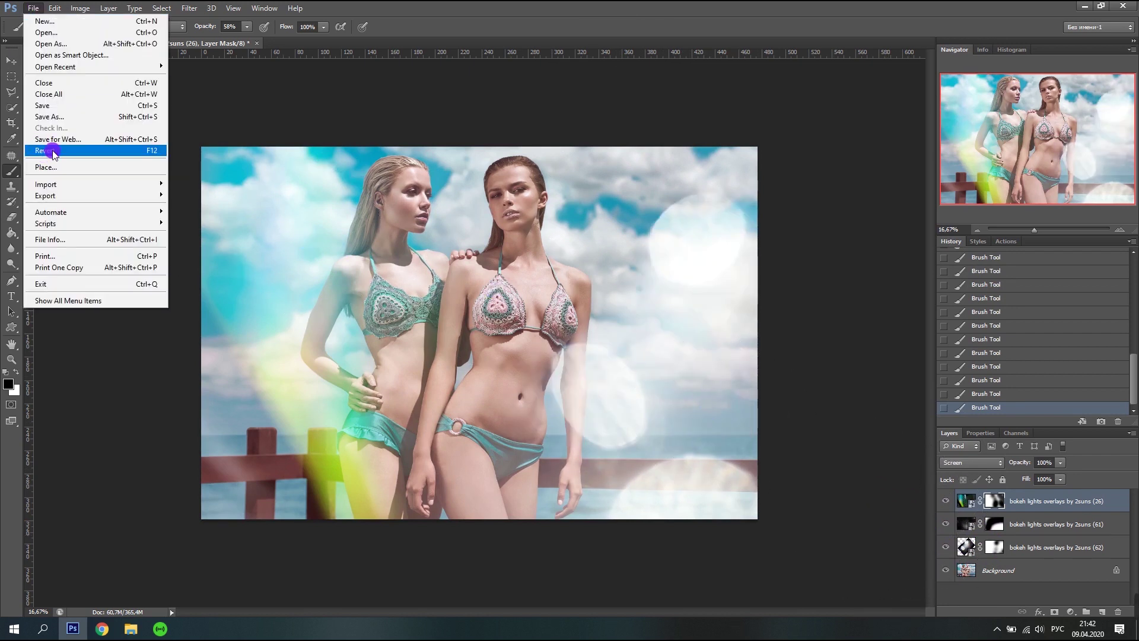
- Place bokeh overlay (30) into the photo
{"action": "left_click", "coordinate": [48, 167]}
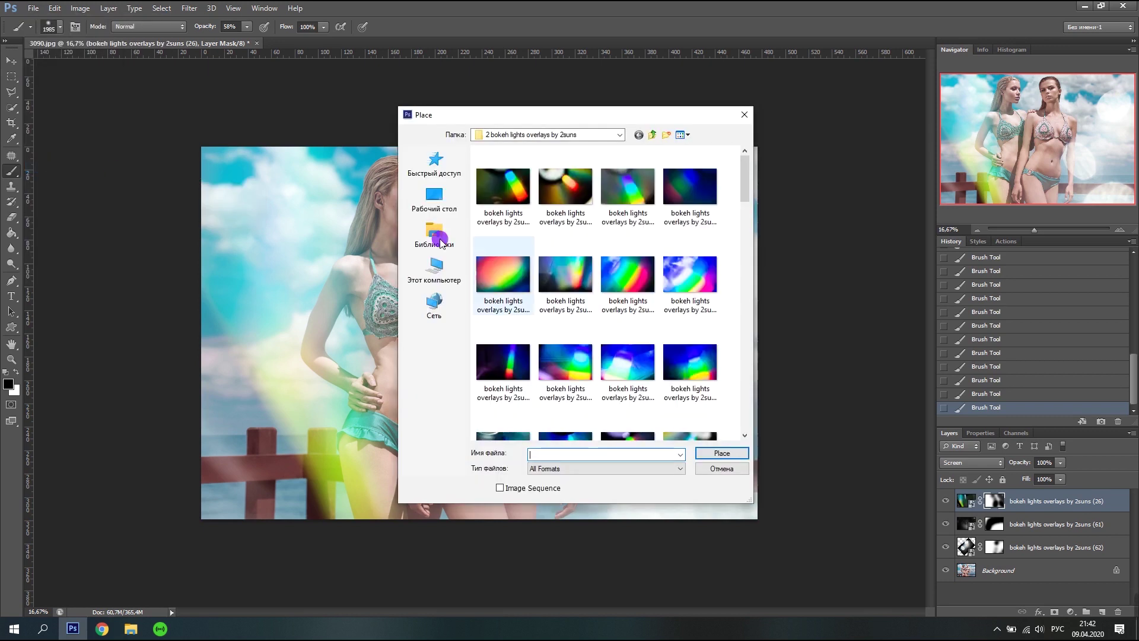
{"action": "scroll", "coordinate": [540, 271], "scroll_direction": "down", "scroll_amount": 1}
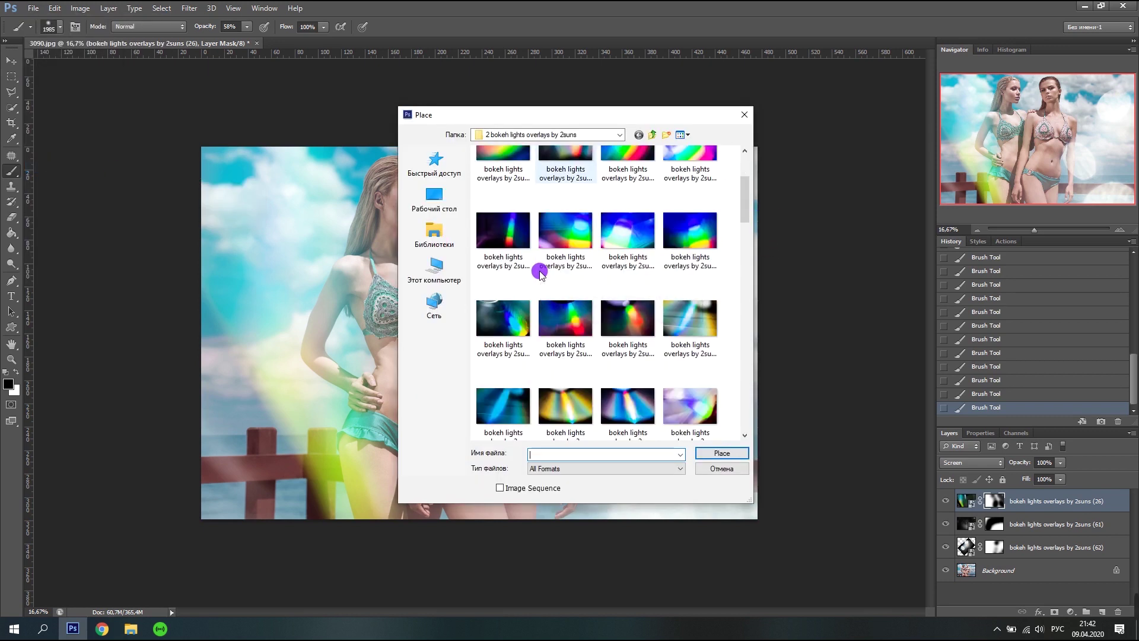
{"action": "scroll", "coordinate": [727, 319], "scroll_direction": "down", "scroll_amount": 2}
{"action": "scroll", "coordinate": [727, 319], "scroll_direction": "down", "scroll_amount": 1}
{"action": "scroll", "coordinate": [727, 319], "scroll_direction": "down", "scroll_amount": 2}
{"action": "scroll", "coordinate": [727, 320], "scroll_direction": "down", "scroll_amount": 2}
{"action": "scroll", "coordinate": [727, 320], "scroll_direction": "down", "scroll_amount": 2}
{"action": "mouse_move", "coordinate": [746, 306]}
{"action": "left_mouse_down"}
{"action": "mouse_move", "coordinate": [754, 417]}
{"action": "mouse_move", "coordinate": [753, 263]}
{"action": "left_mouse_up"}
{"action": "left_click", "coordinate": [578, 273]}
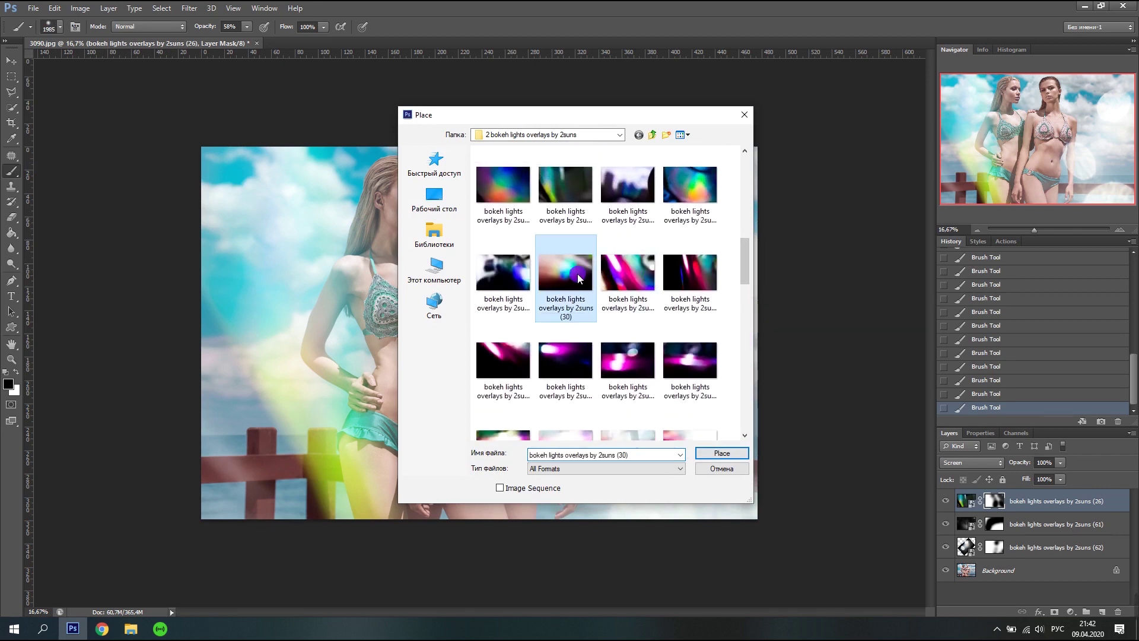
{"action": "left_click", "coordinate": [714, 457]}
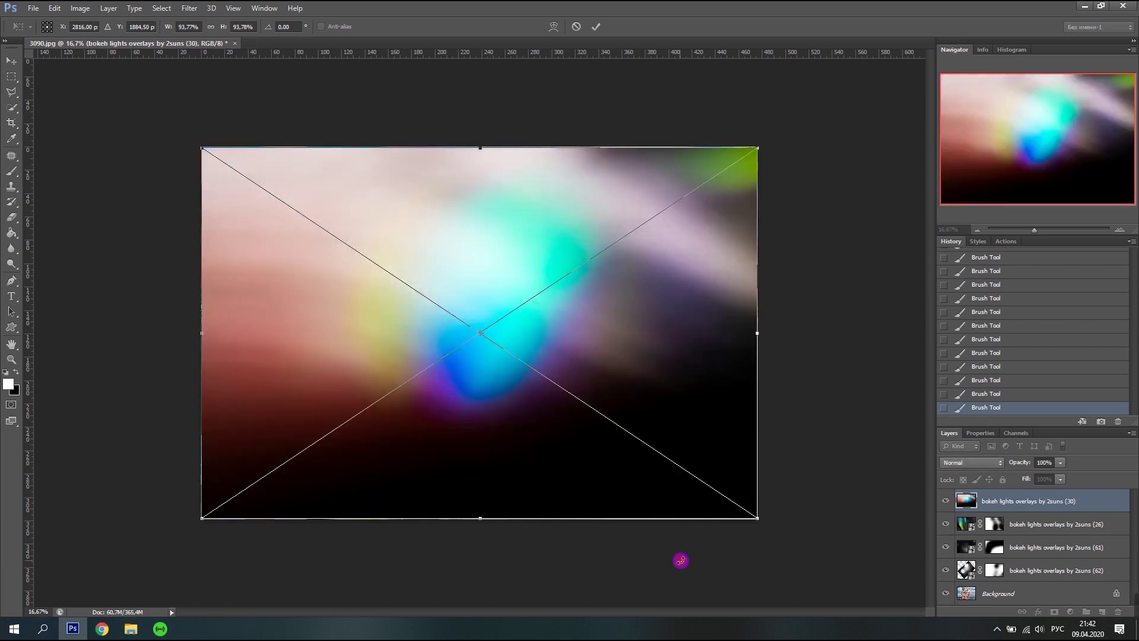
- Rotate overlay (30) to about -43°, reposition it over the left side, and blend in Screen mode
{"action": "left_click_drag", "start_coordinate": [680, 560], "coordinate": [783, 539]}
{"action": "left_click_drag", "start_coordinate": [663, 339], "coordinate": [430, 322]}
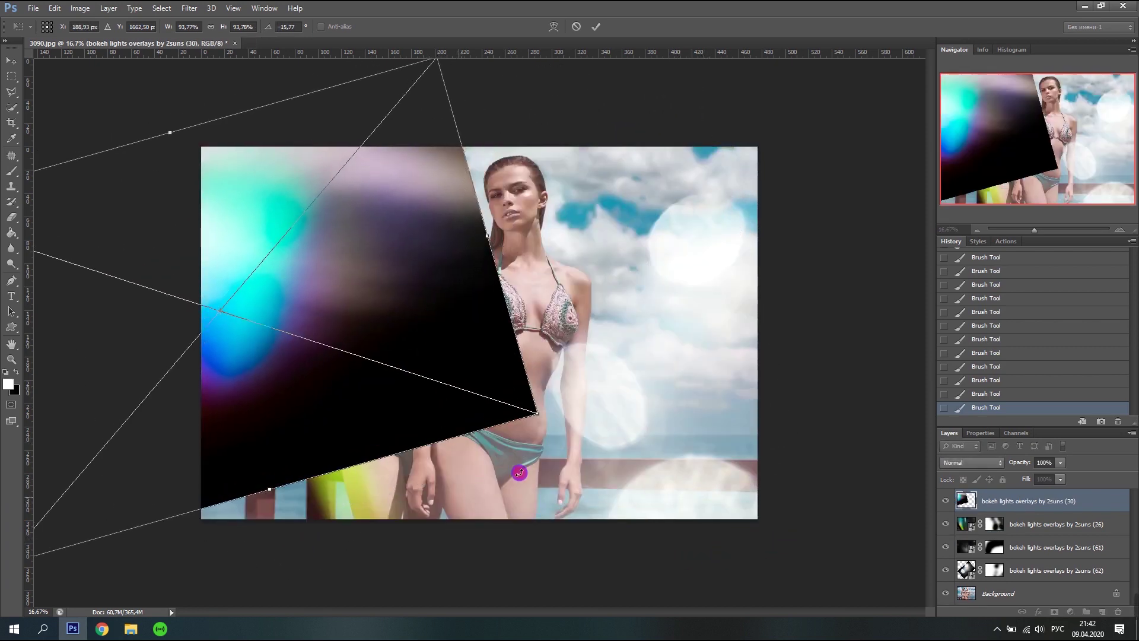
{"action": "left_click_drag", "start_coordinate": [519, 472], "coordinate": [676, 386]}
{"action": "left_click_drag", "start_coordinate": [376, 358], "coordinate": [479, 334]}
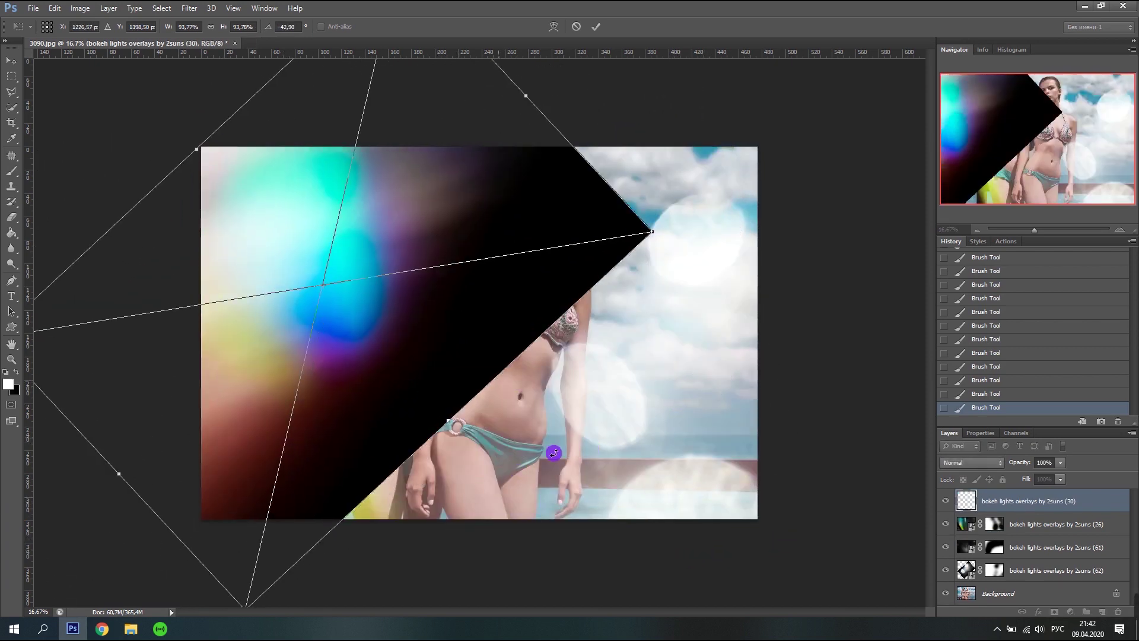
{"action": "left_click", "coordinate": [986, 465]}
{"action": "left_click", "coordinate": [976, 256]}
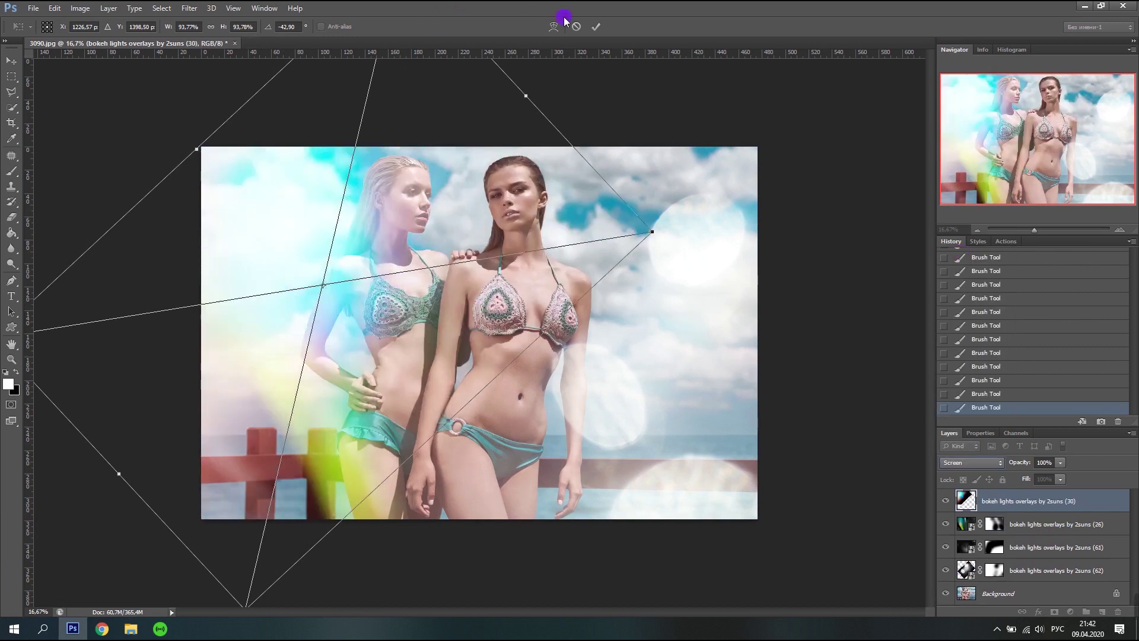
{"action": "left_click", "coordinate": [592, 27]}
{"action": "left_click", "coordinate": [590, 26]}
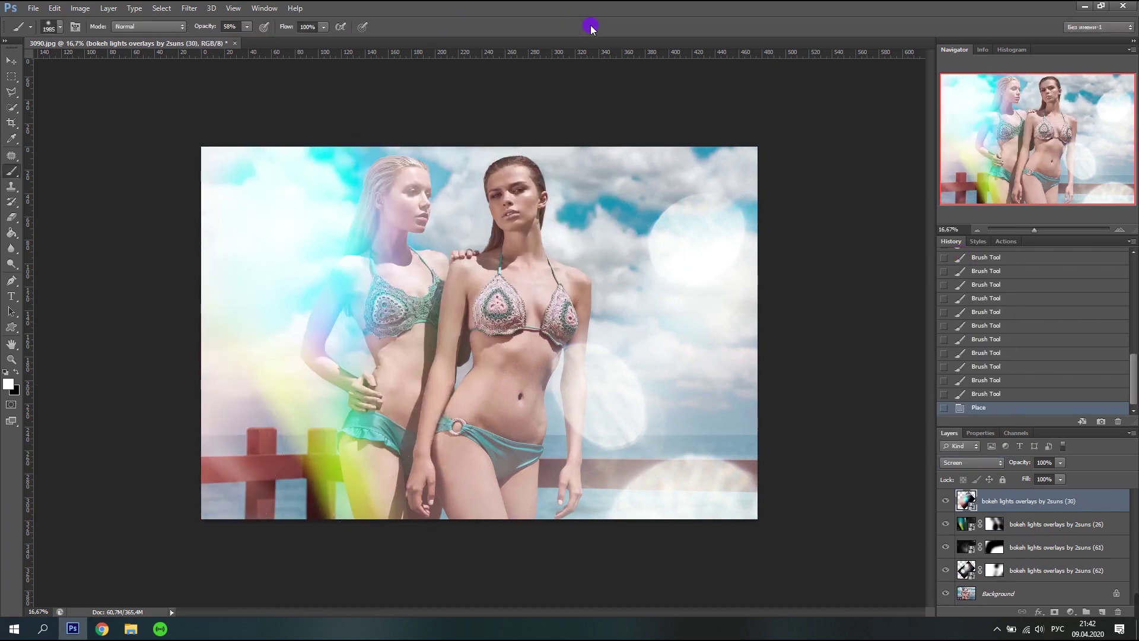
- Add a layer mask to overlay (30) and lower its Fill to 65%, comparing on and off
{"action": "left_click", "coordinate": [1055, 612]}
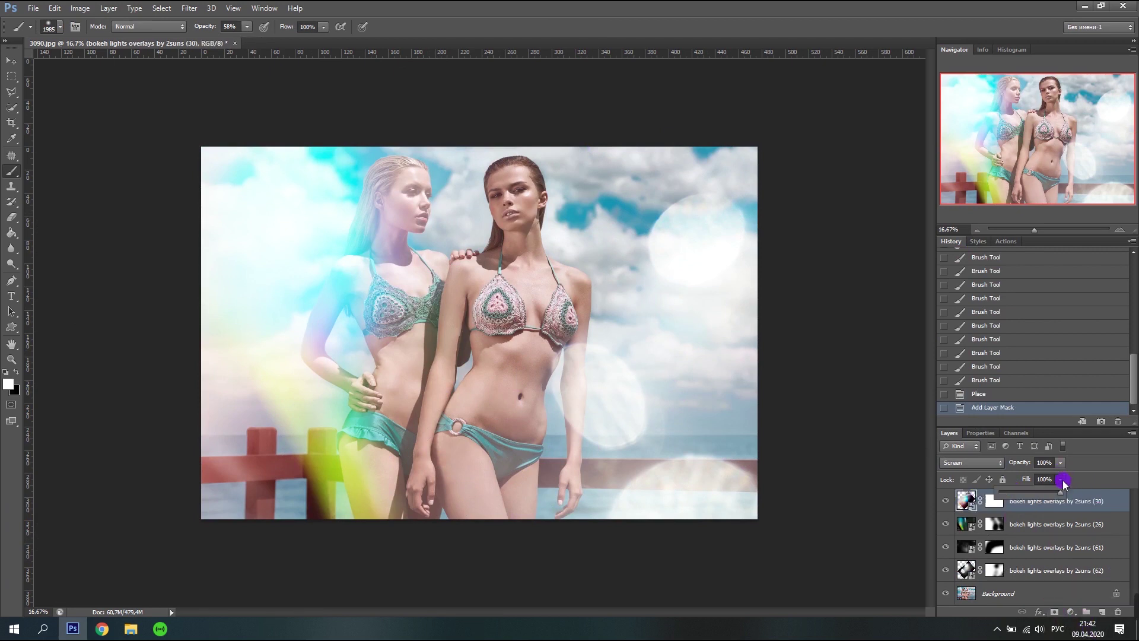
{"action": "left_click_drag", "start_coordinate": [1044, 493], "coordinate": [1043, 491]}
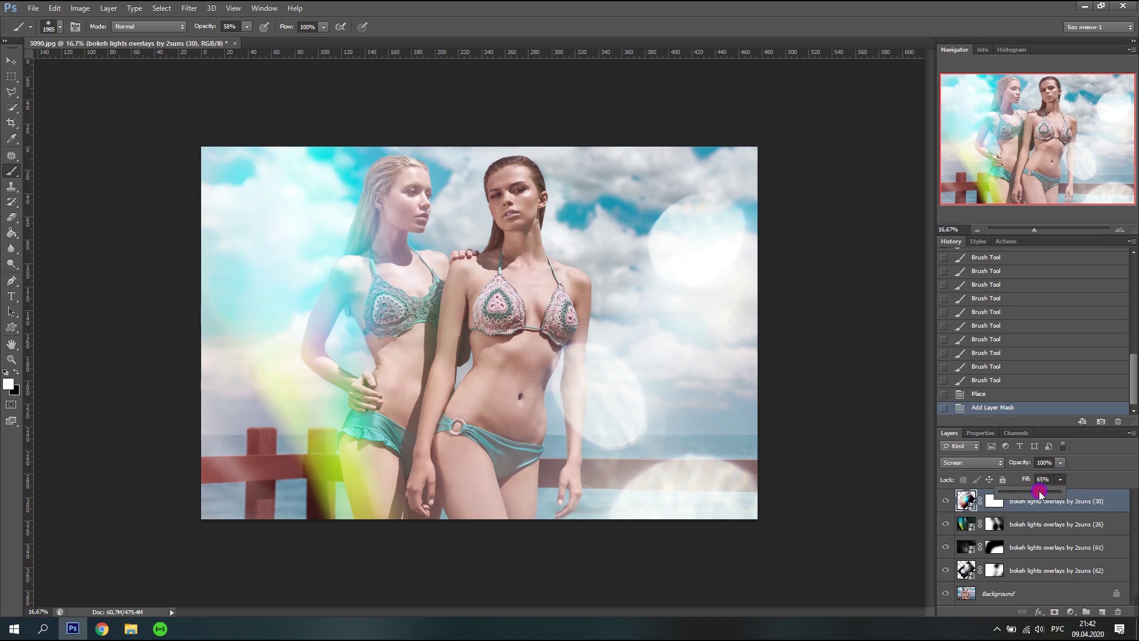
{"action": "left_click", "coordinate": [938, 500]}
{"action": "left_click", "coordinate": [938, 500]}
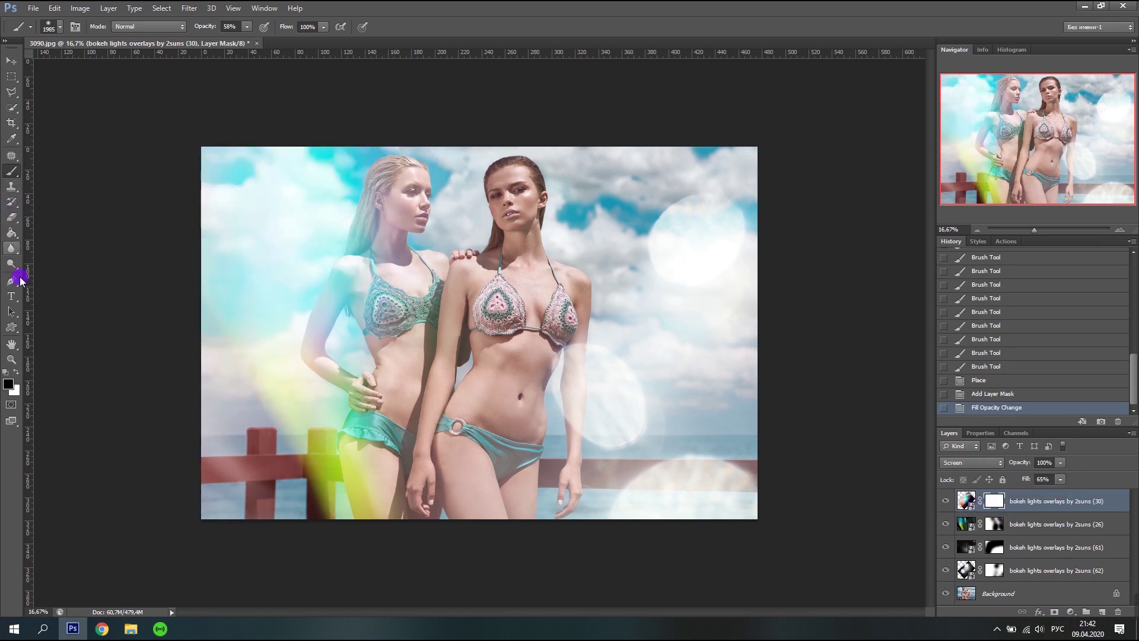
- Brush black on overlay (30)'s mask between the heads, chest and across the models
{"action": "right_click", "coordinate": [12, 177]}
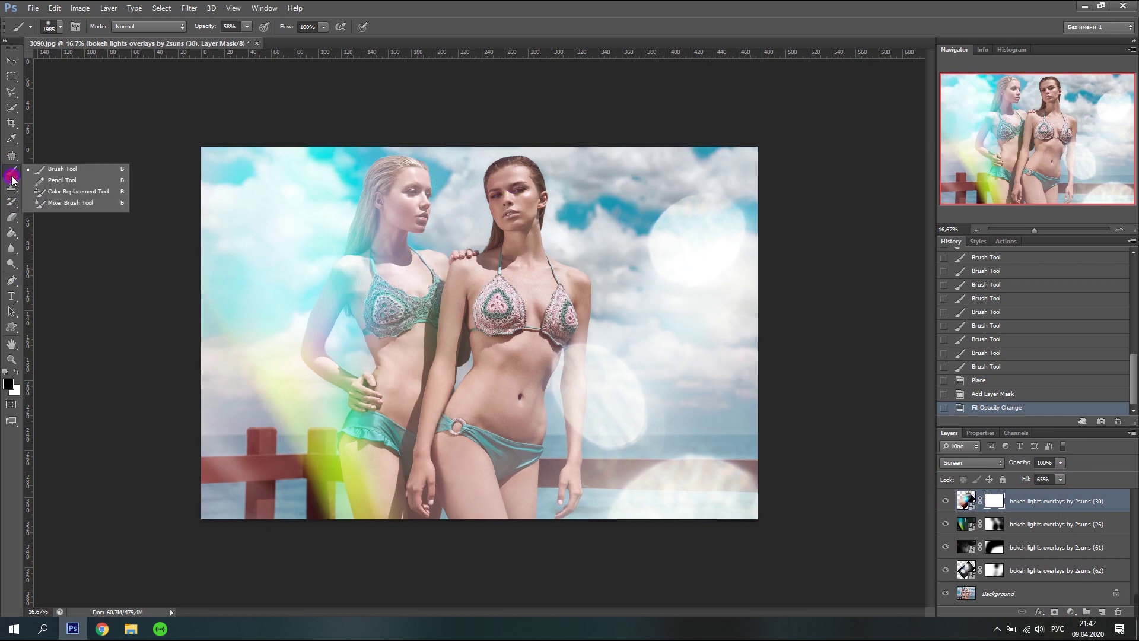
{"action": "left_click", "coordinate": [507, 181]}
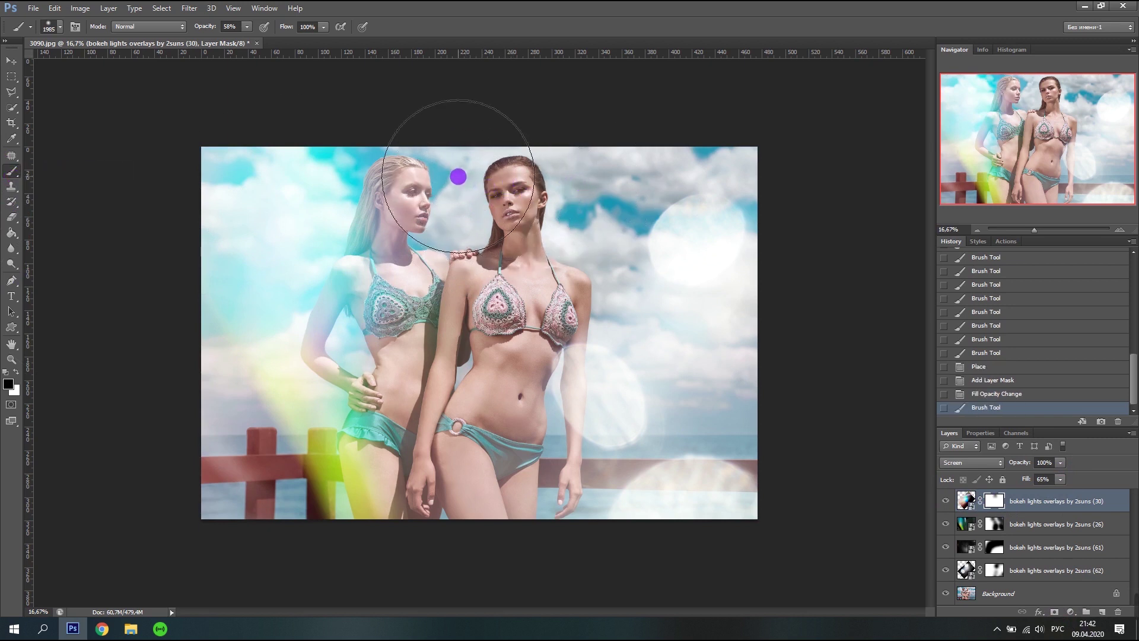
{"action": "left_click_drag", "start_coordinate": [458, 176], "coordinate": [500, 302]}
{"action": "left_click_drag", "start_coordinate": [501, 390], "coordinate": [911, 519]}
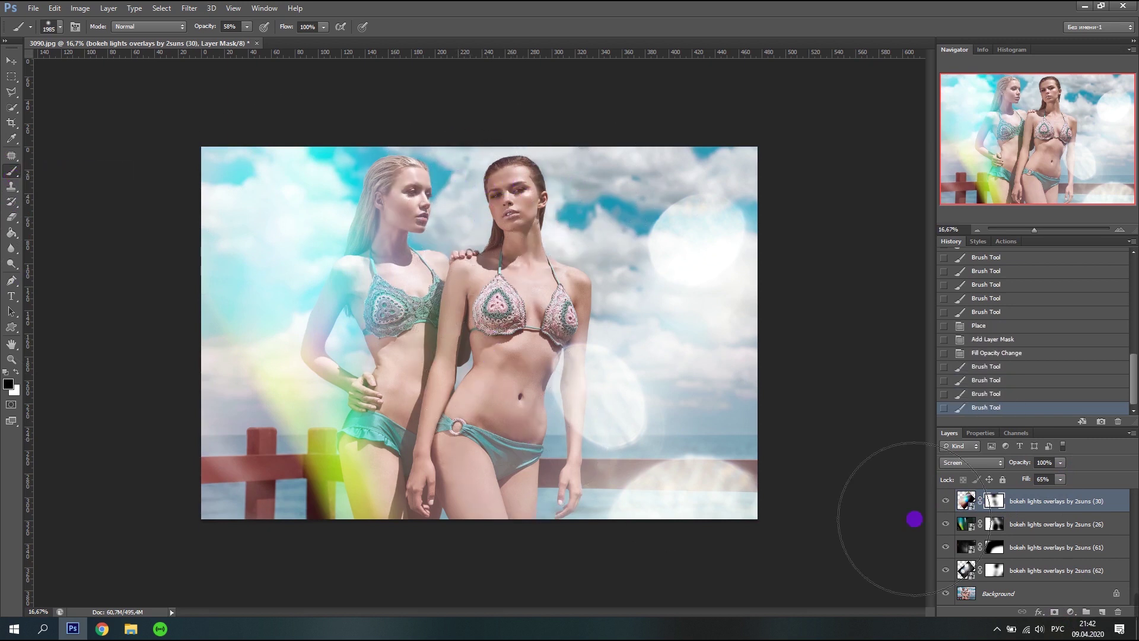
{"action": "left_click", "coordinate": [945, 500]}
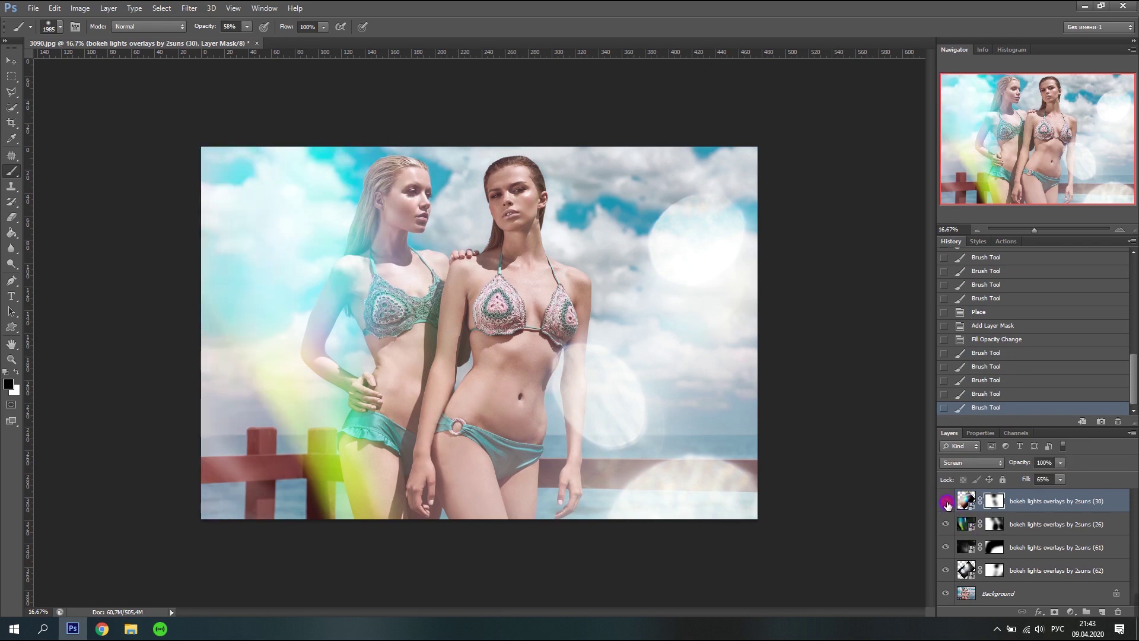
{"action": "left_click", "coordinate": [946, 500]}
{"action": "left_click", "coordinate": [945, 524]}
{"action": "left_click", "coordinate": [946, 569]}
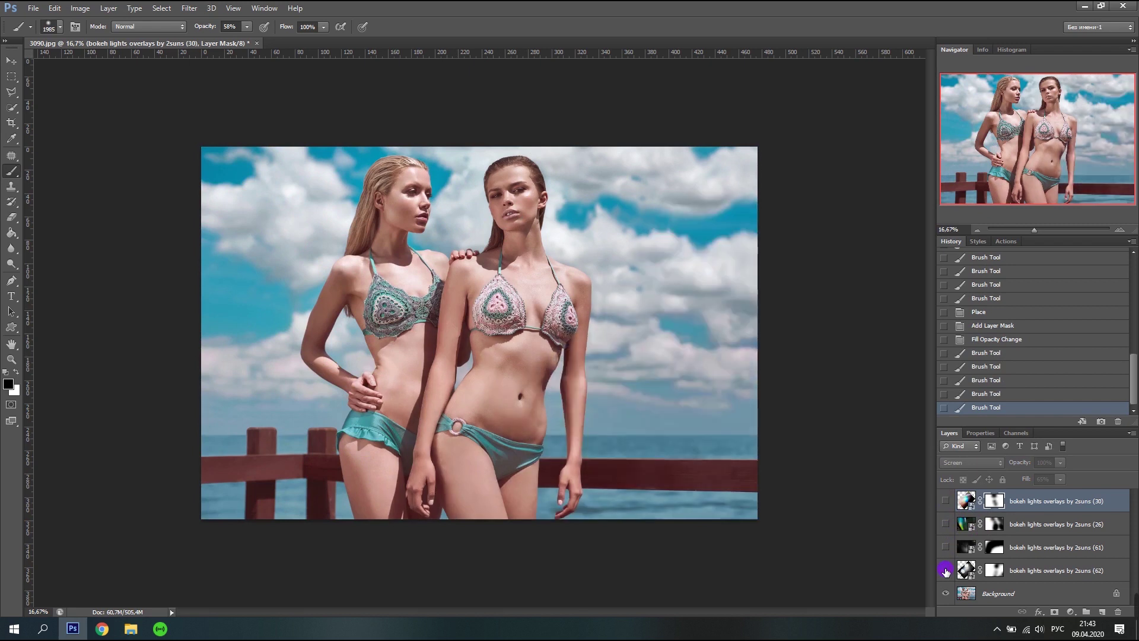
{"action": "left_click", "coordinate": [947, 570]}
{"action": "left_click", "coordinate": [946, 547]}
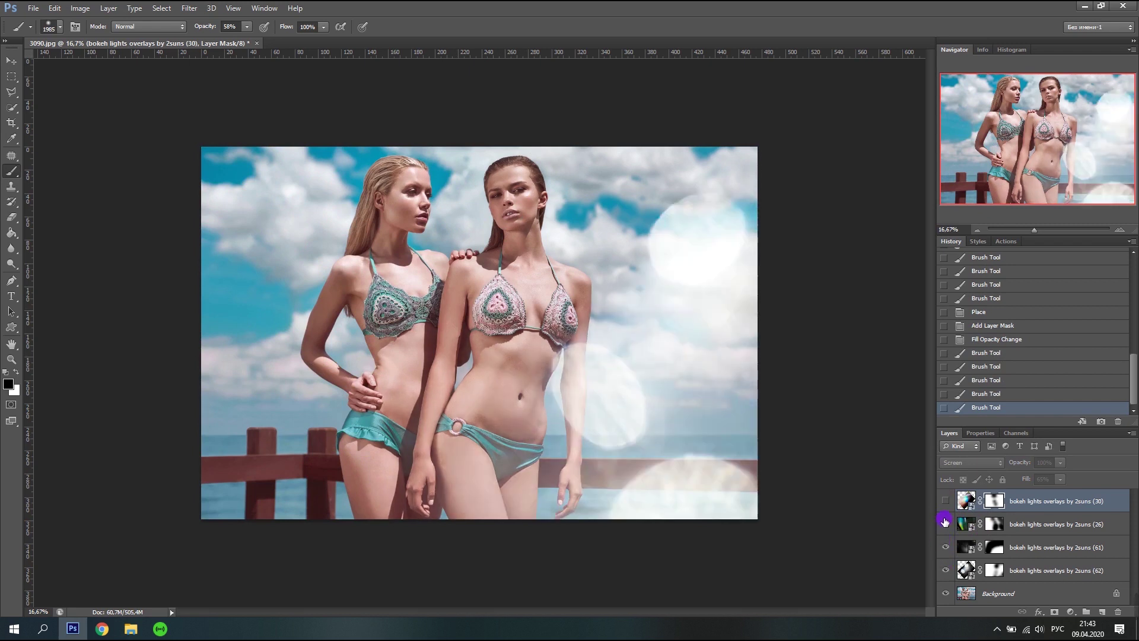
{"action": "left_click", "coordinate": [946, 523]}
{"action": "left_click", "coordinate": [947, 500]}
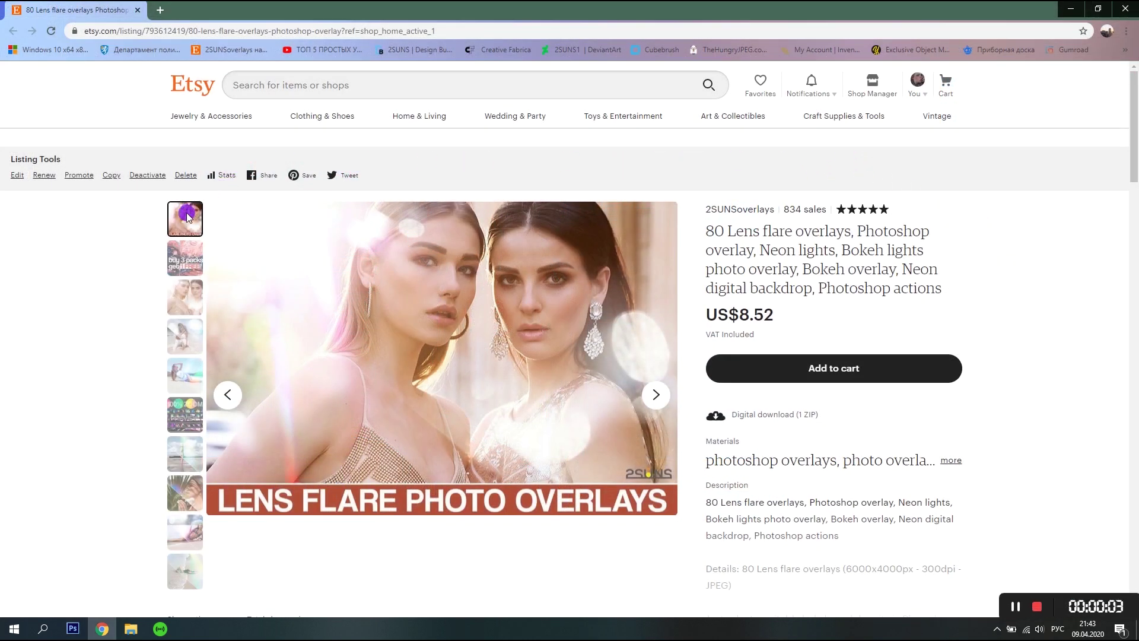
- Enlarge the first listing image, then view the beach couple and woman-on-beach before/after previews
{"action": "left_click", "coordinate": [264, 238]}
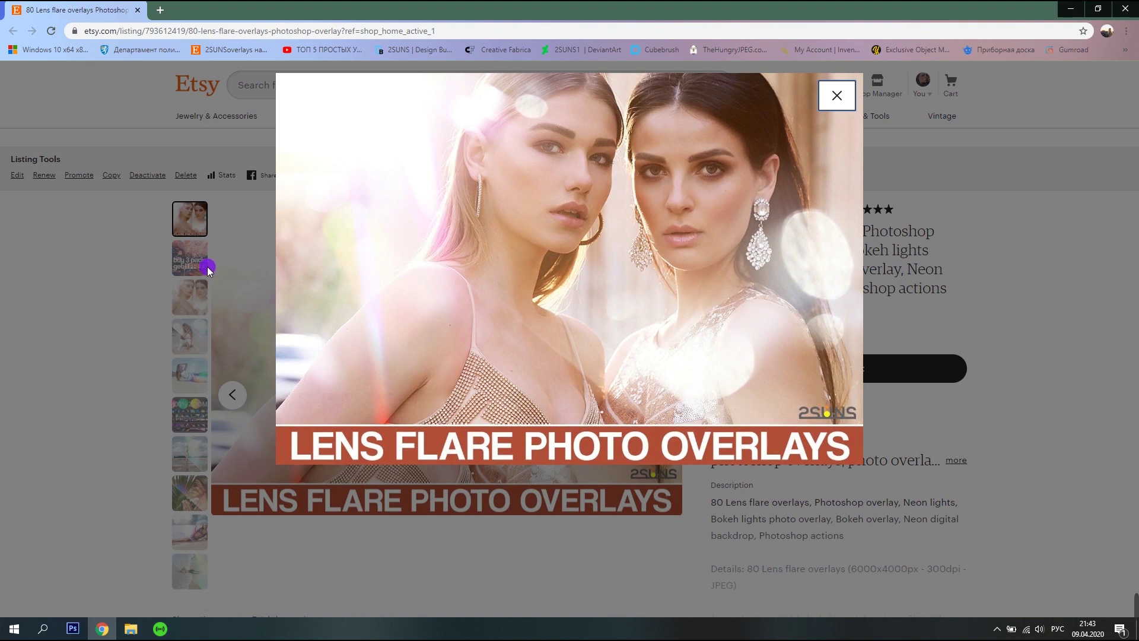
{"action": "left_click", "coordinate": [146, 284]}
{"action": "left_click", "coordinate": [180, 298]}
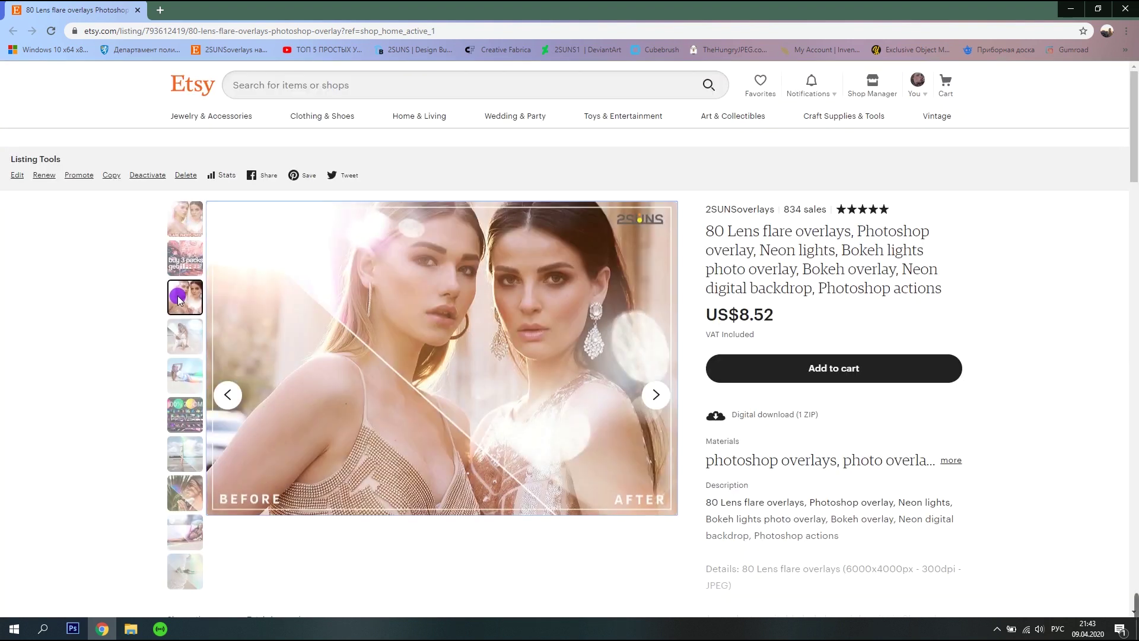
{"action": "left_click", "coordinate": [181, 347]}
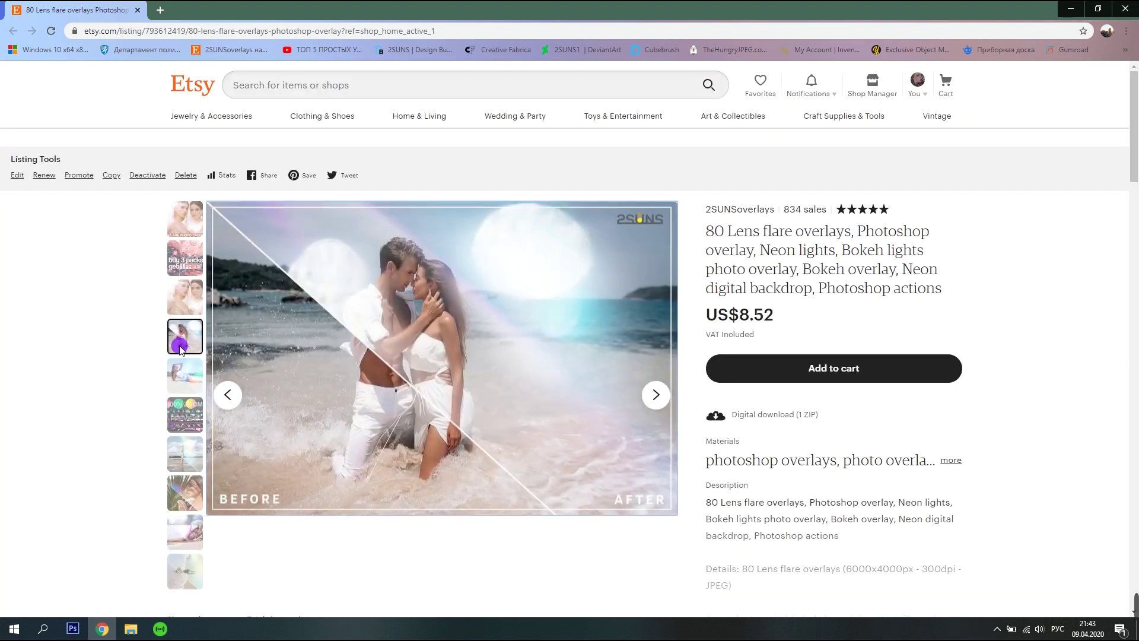
{"action": "left_click", "coordinate": [184, 380]}
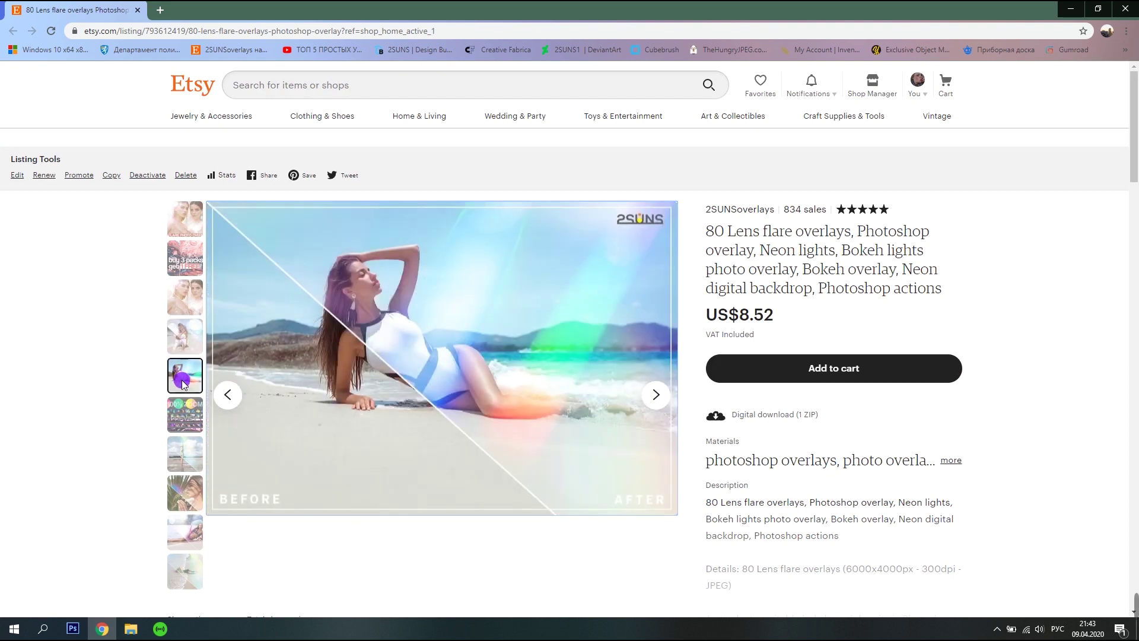
- View the remaining previews through the woman in the waves, then go to the 2SUNSoverlays shop
{"action": "left_click", "coordinate": [181, 415]}
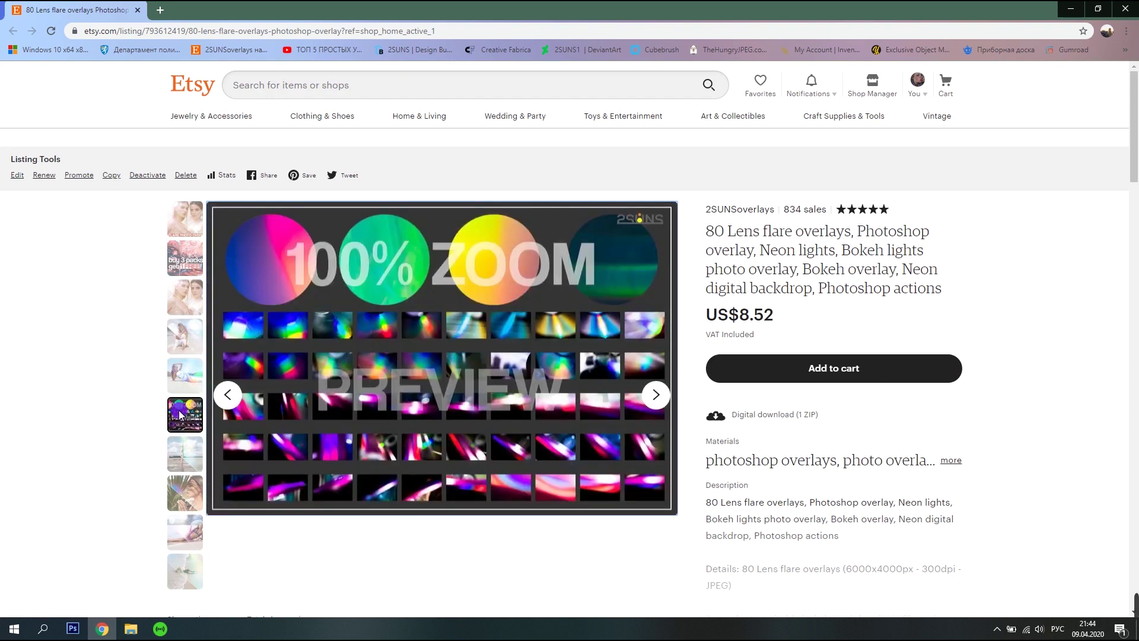
{"action": "left_click", "coordinate": [181, 457]}
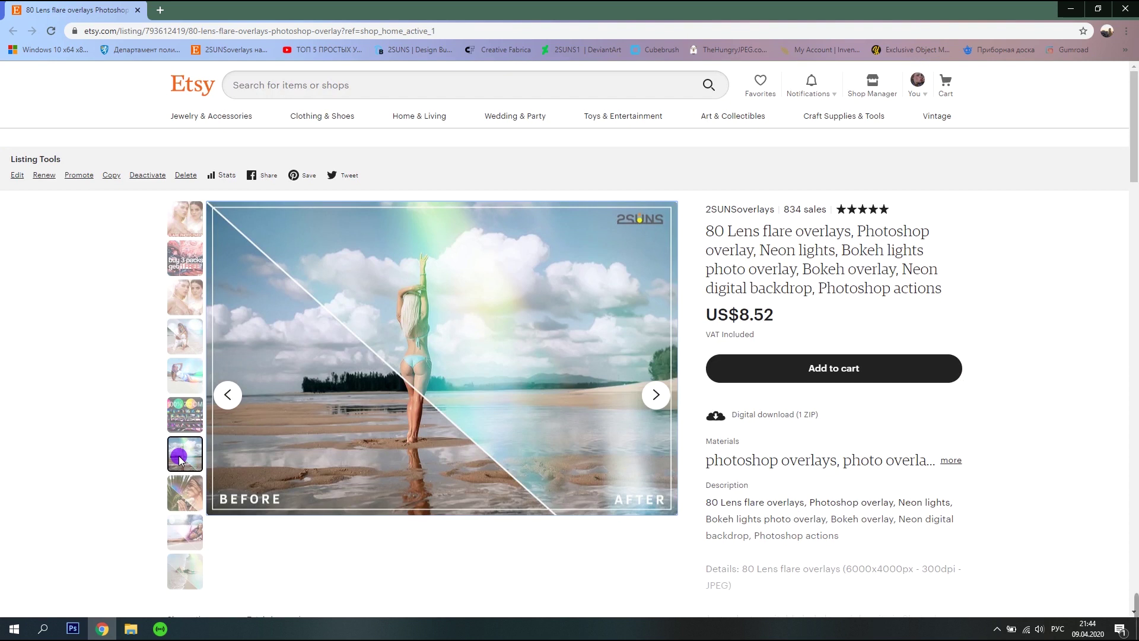
{"action": "left_click", "coordinate": [182, 495]}
{"action": "left_click", "coordinate": [185, 533]}
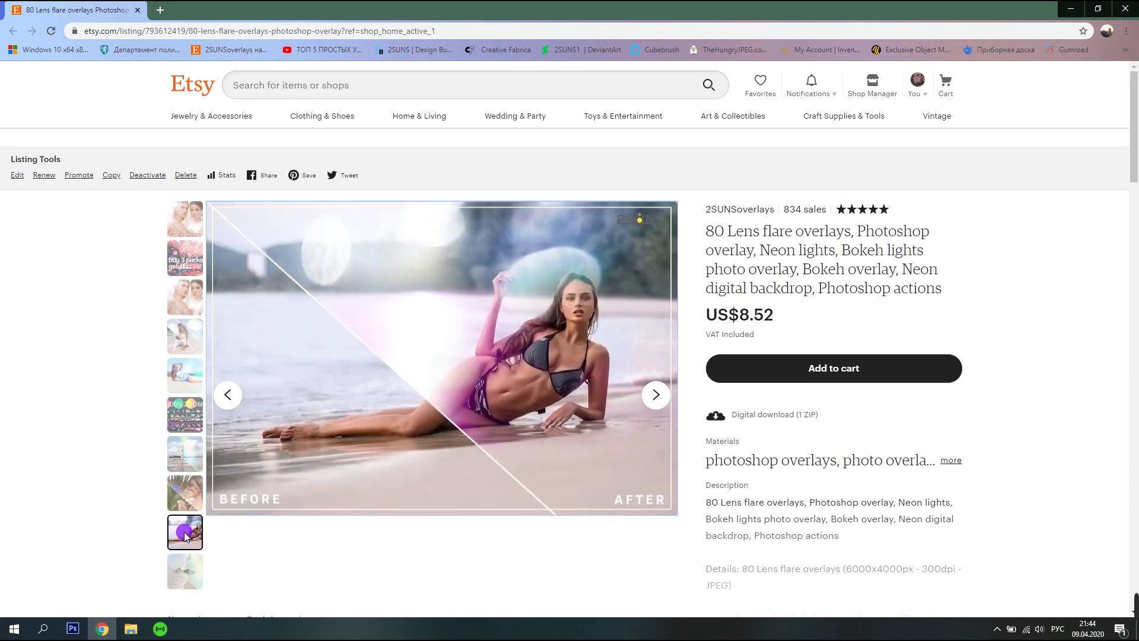
{"action": "left_click", "coordinate": [183, 570]}
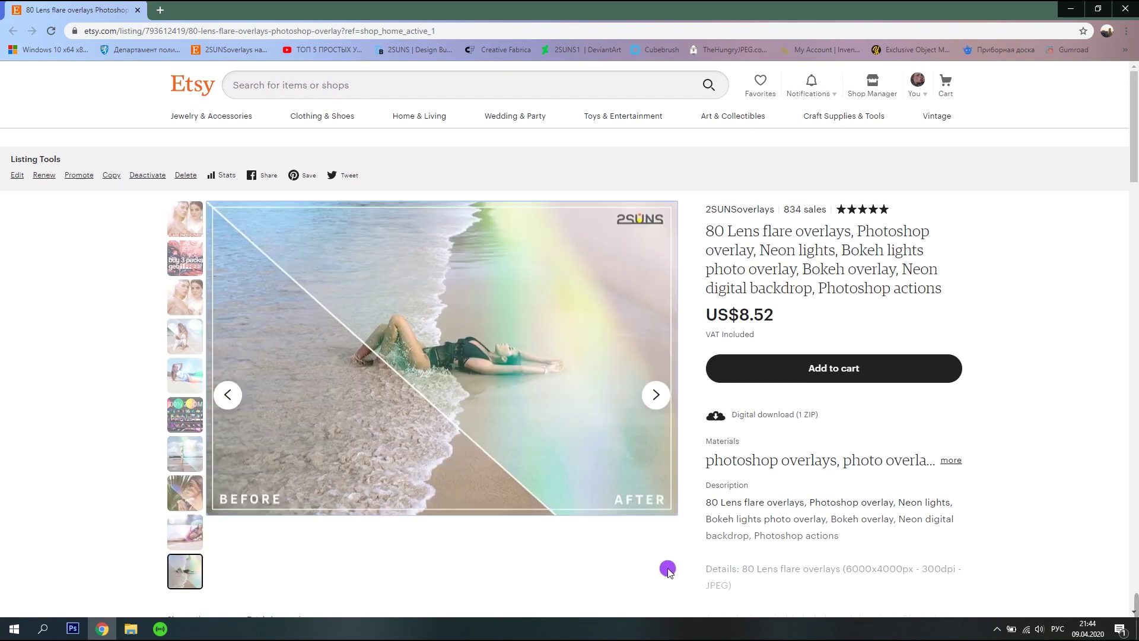
{"action": "left_click", "coordinate": [720, 211]}
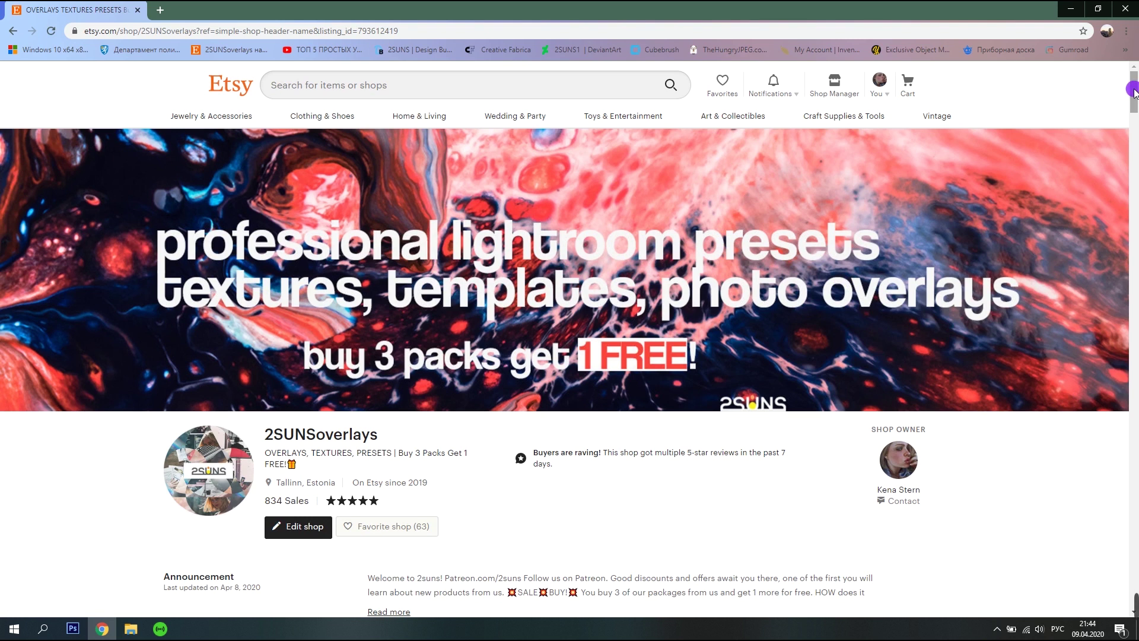
- Scroll the 2SUNSoverlays shop page down to its featured items and priced All Items grid
{"action": "left_click_drag", "start_coordinate": [1134, 91], "coordinate": [1134, 97]}
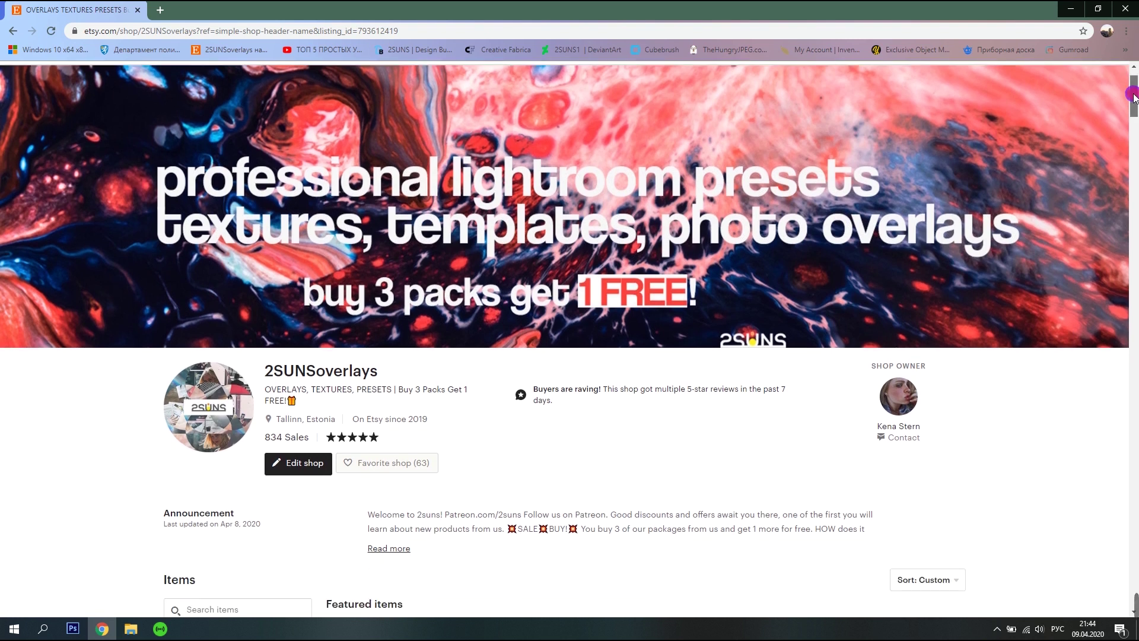
{"action": "left_click_drag", "start_coordinate": [1133, 95], "coordinate": [1133, 105]}
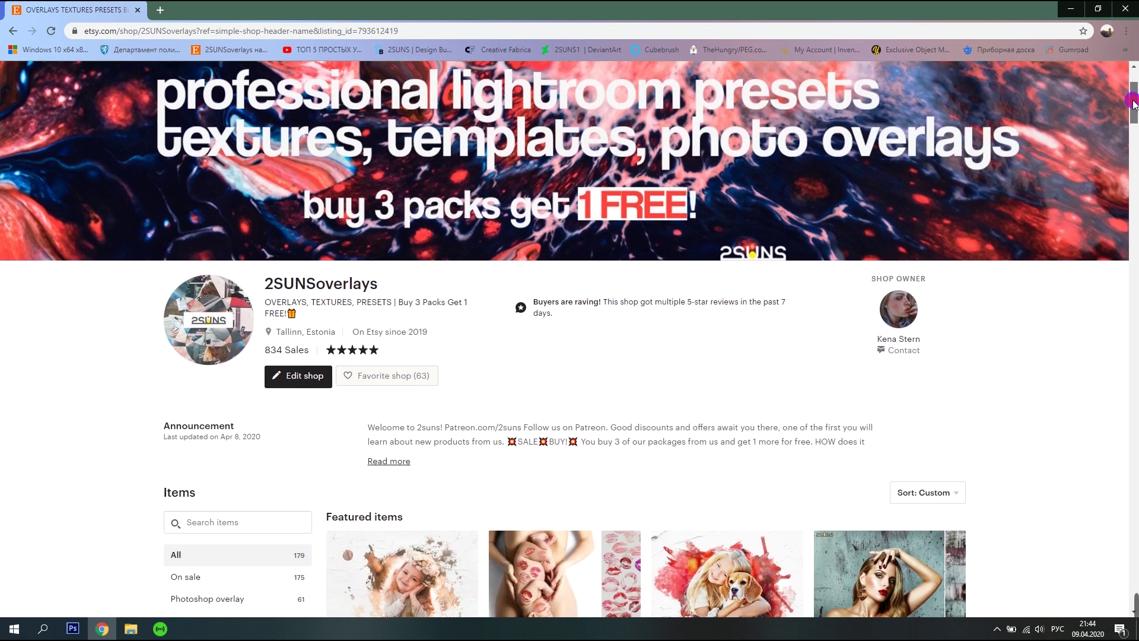
{"action": "scroll", "coordinate": [1043, 200], "scroll_direction": "down", "scroll_amount": 1}
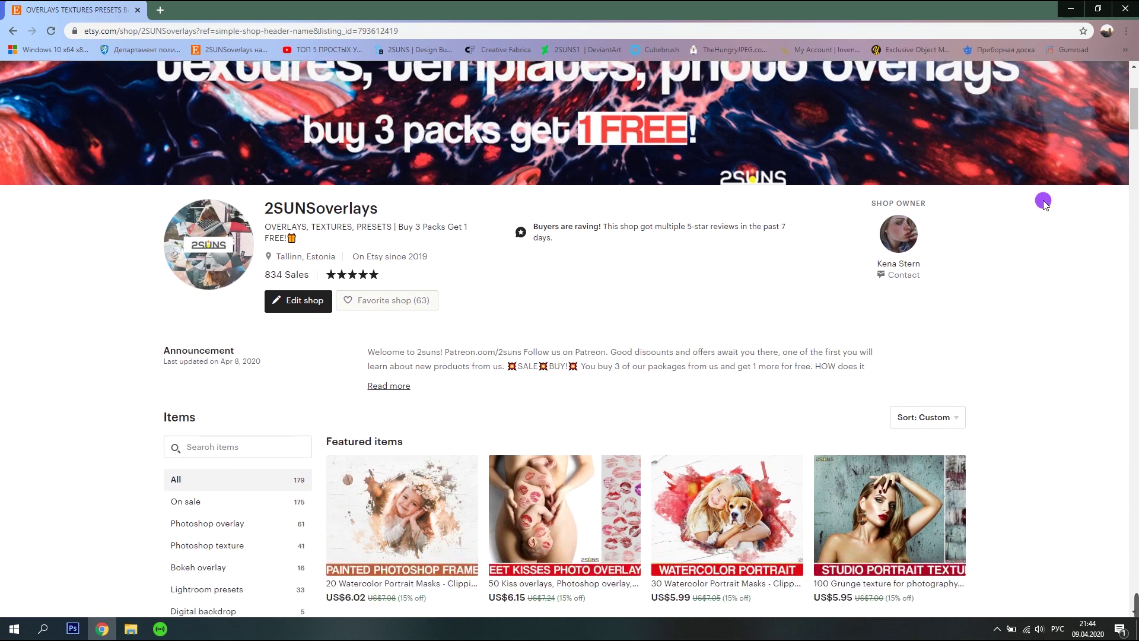
{"action": "scroll", "coordinate": [1043, 201], "scroll_direction": "down", "scroll_amount": 1}
{"action": "scroll", "coordinate": [1043, 201], "scroll_direction": "down", "scroll_amount": 1}
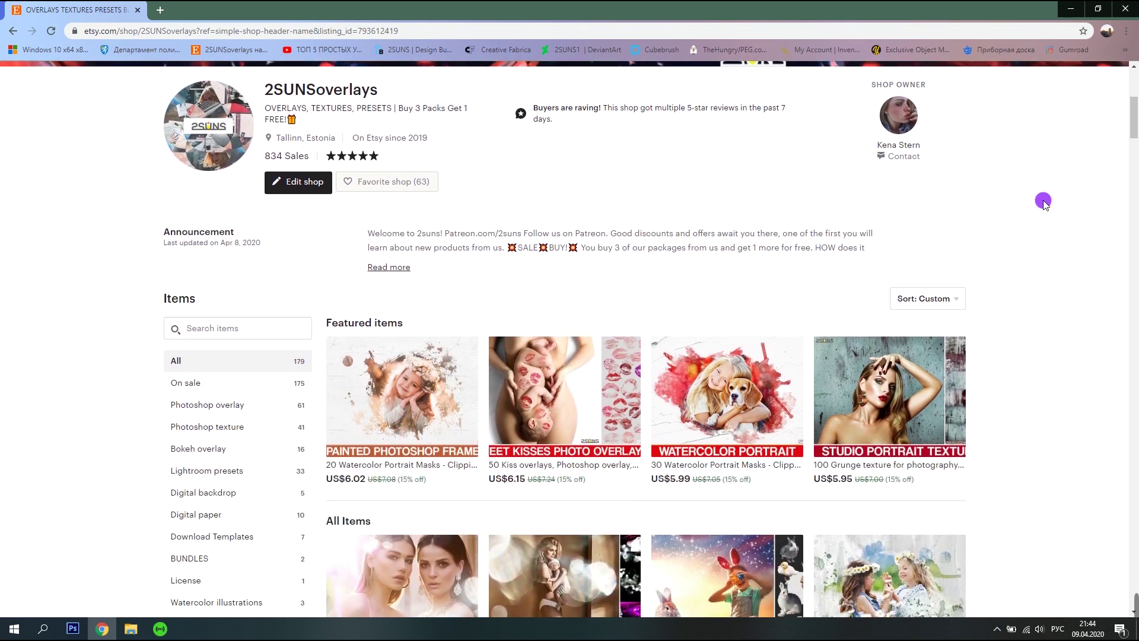
{"action": "scroll", "coordinate": [1044, 202], "scroll_direction": "down", "scroll_amount": 2}
{"action": "scroll", "coordinate": [1044, 202], "scroll_direction": "down", "scroll_amount": 1}
{"action": "scroll", "coordinate": [1043, 203], "scroll_direction": "down", "scroll_amount": 2}
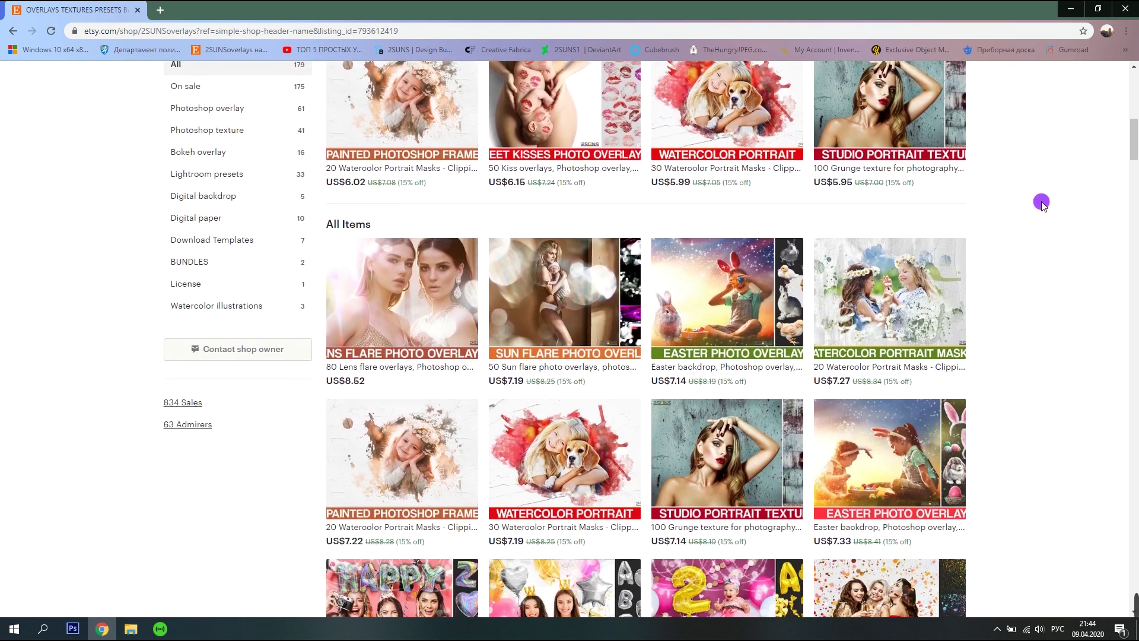
{"action": "scroll", "coordinate": [1043, 203], "scroll_direction": "down", "scroll_amount": 1}
{"action": "scroll", "coordinate": [1043, 203], "scroll_direction": "down", "scroll_amount": 2}
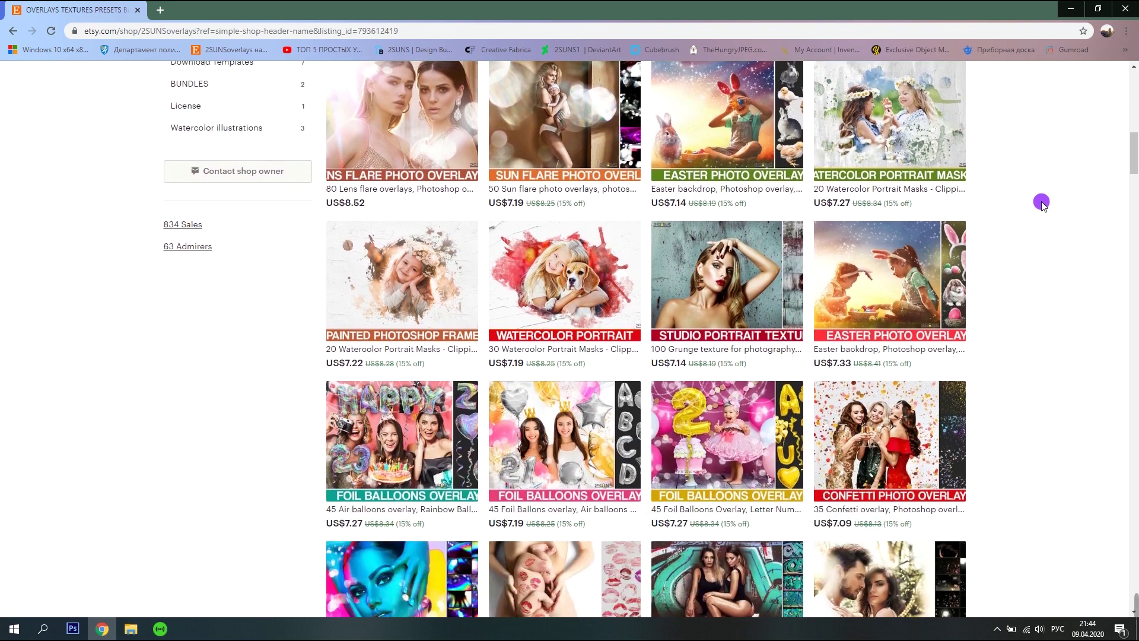
{"action": "scroll", "coordinate": [1043, 203], "scroll_direction": "down", "scroll_amount": 1}
{"action": "scroll", "coordinate": [1043, 203], "scroll_direction": "down", "scroll_amount": 3}
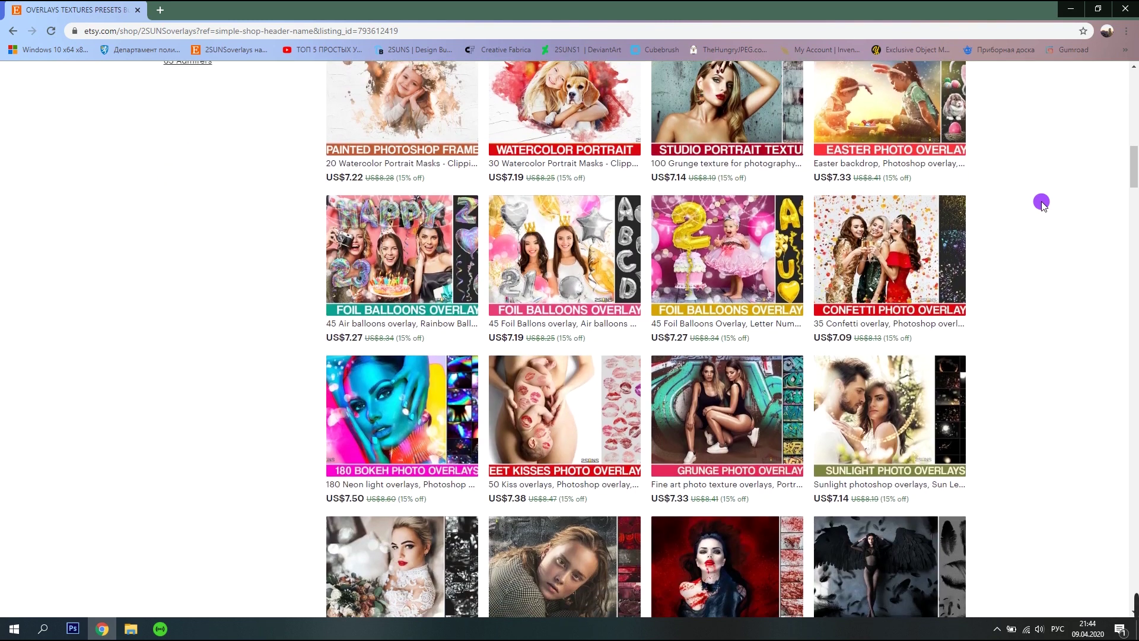